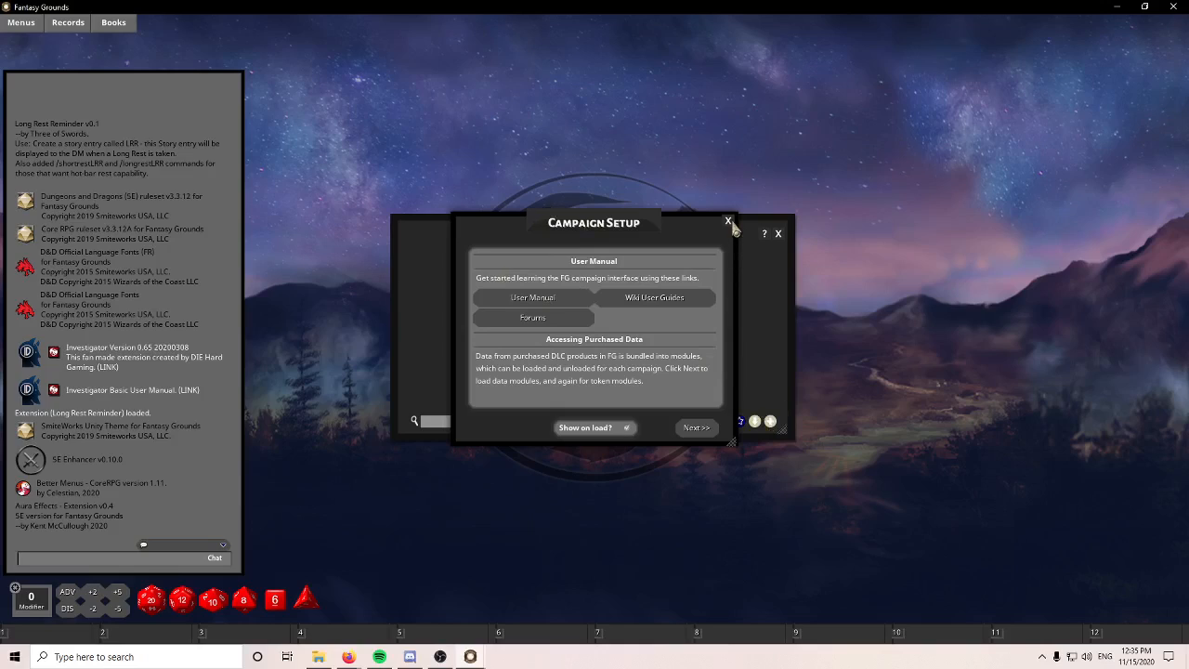
Close the startup windows and search the module activation list by name for "players".
click(779, 234)
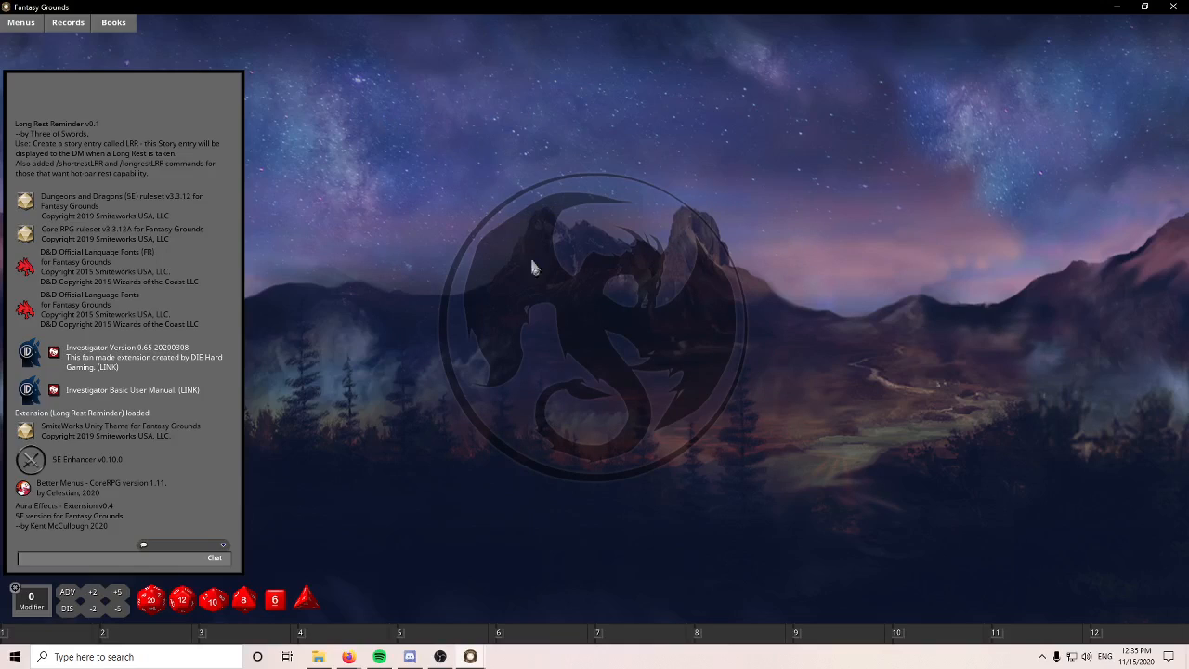
click(11, 24)
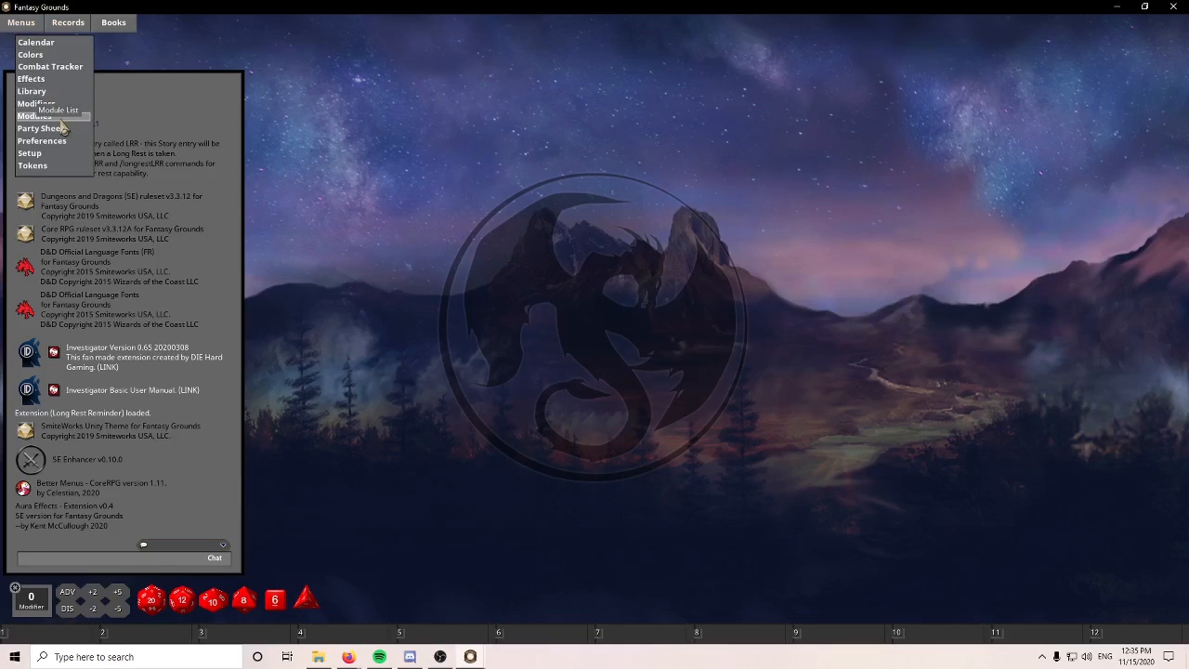
click(13, 16)
click(30, 25)
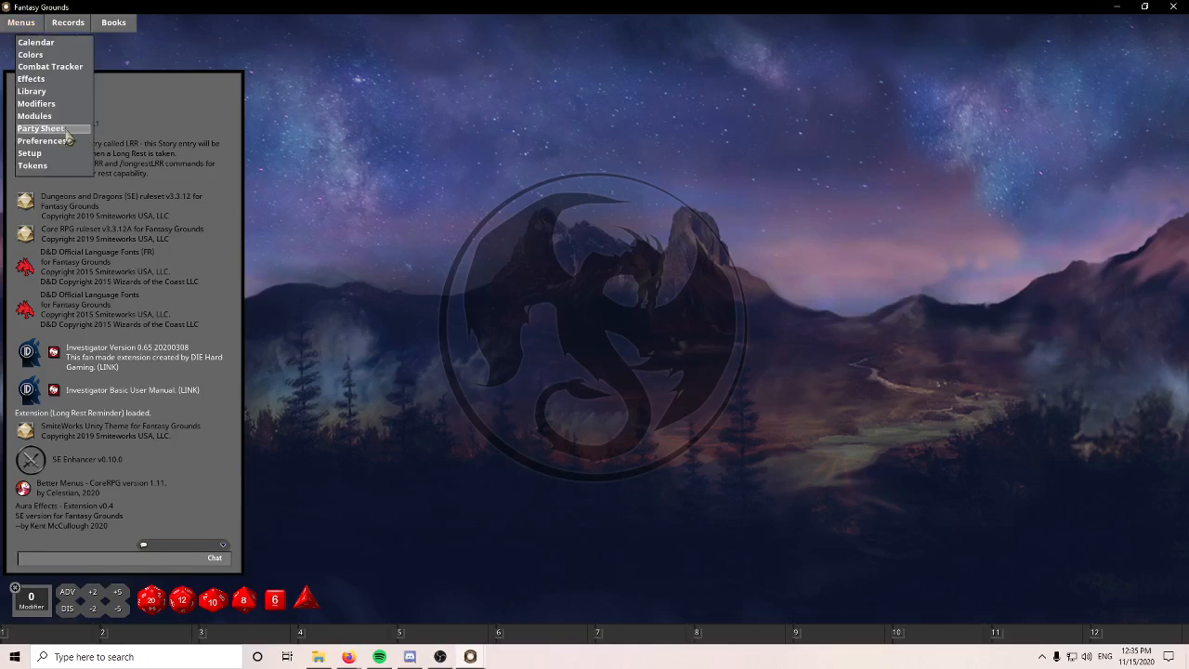
click(65, 116)
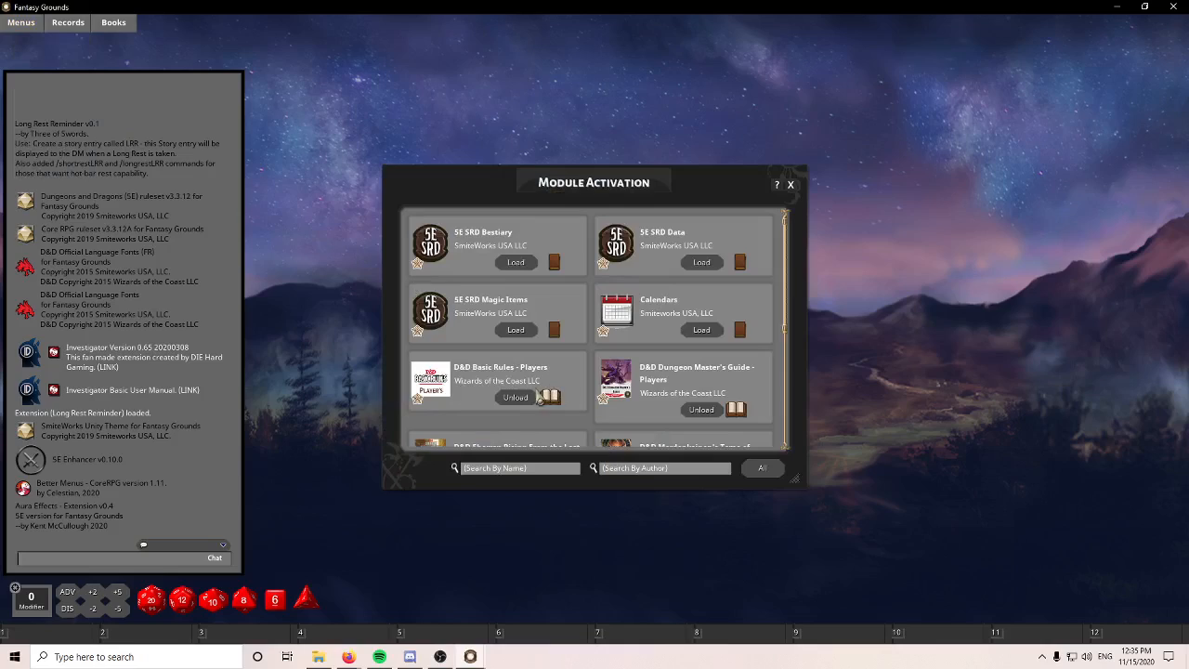
click(521, 470)
key(Return)
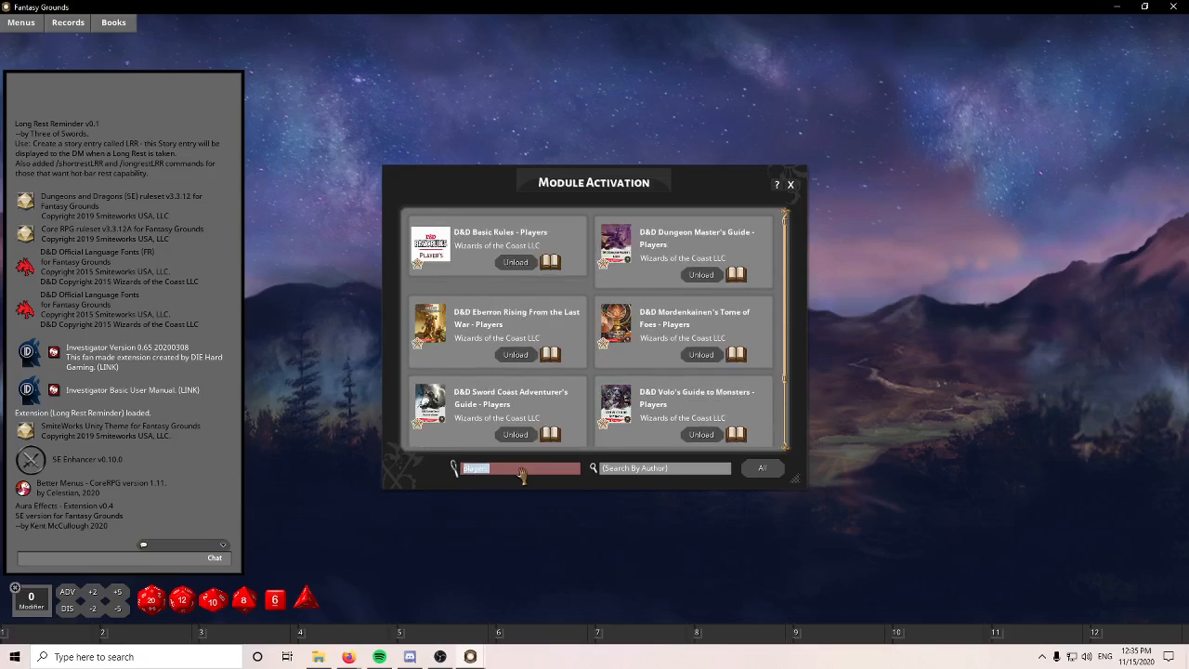
Unload the D&D Basic Rules - Players module, load it again, and close the module list.
click(516, 263)
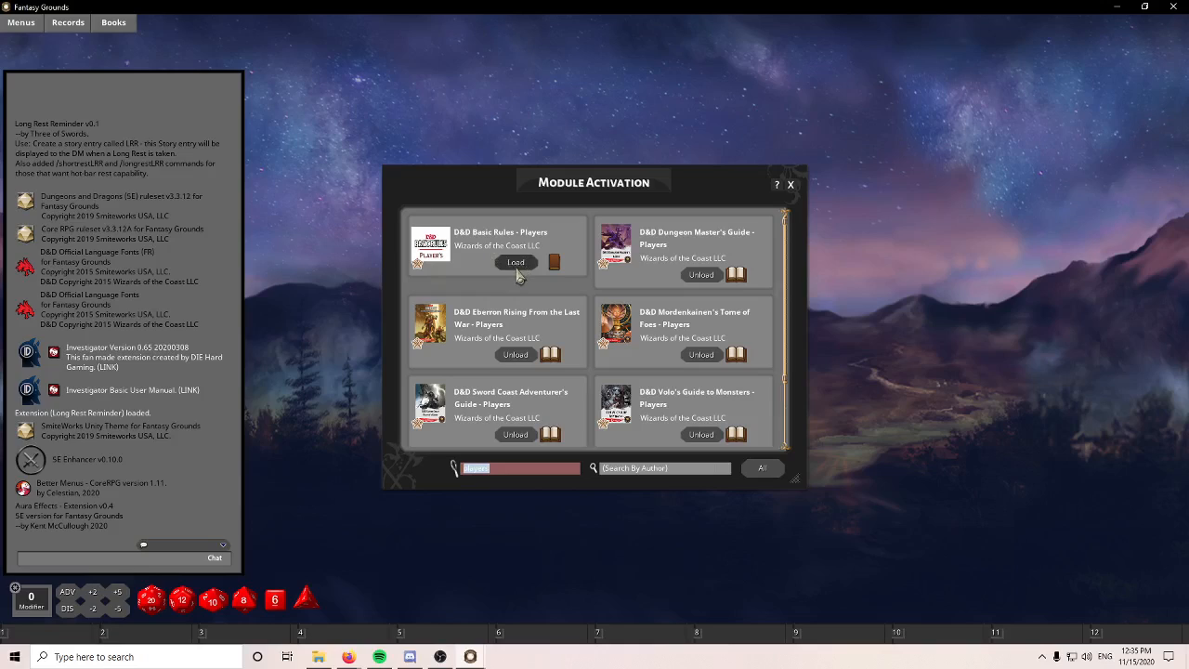
click(516, 262)
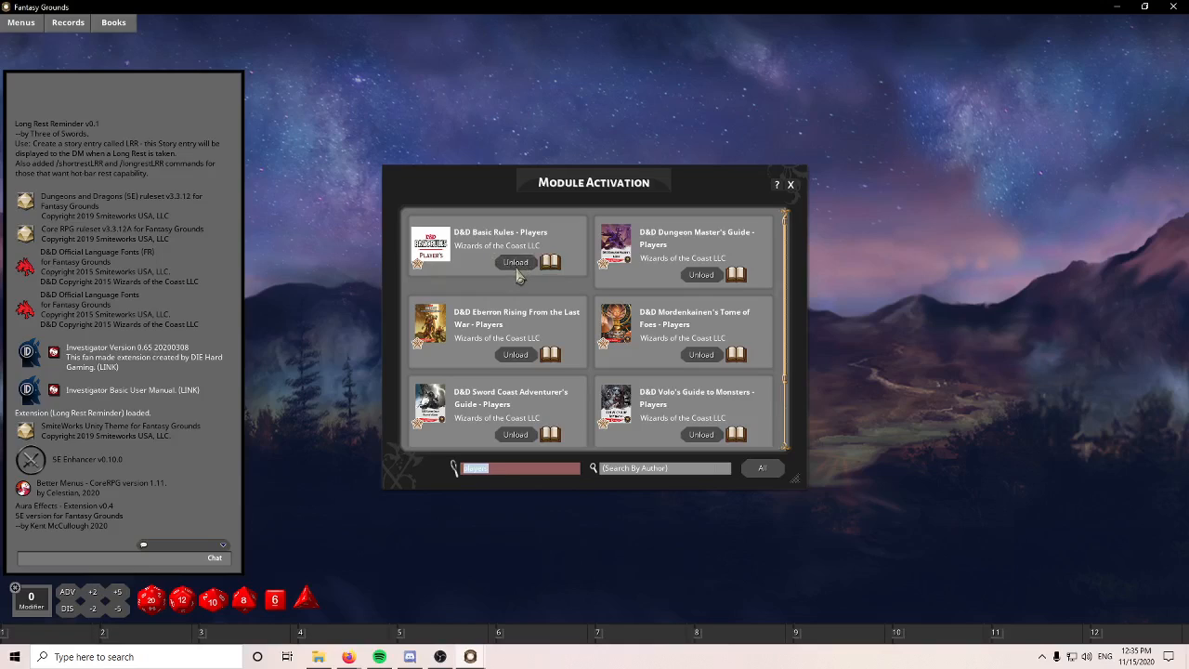
scroll(599, 295, down, 1)
scroll(598, 295, up, 1)
click(790, 186)
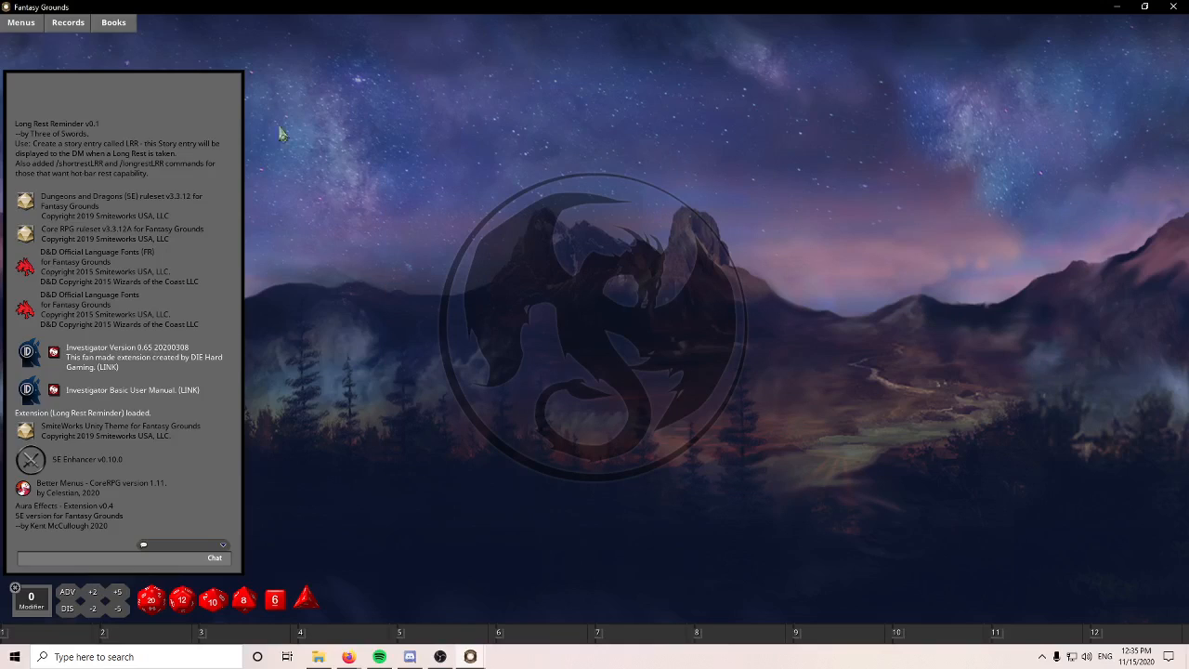
View the color selection window and close it.
click(19, 28)
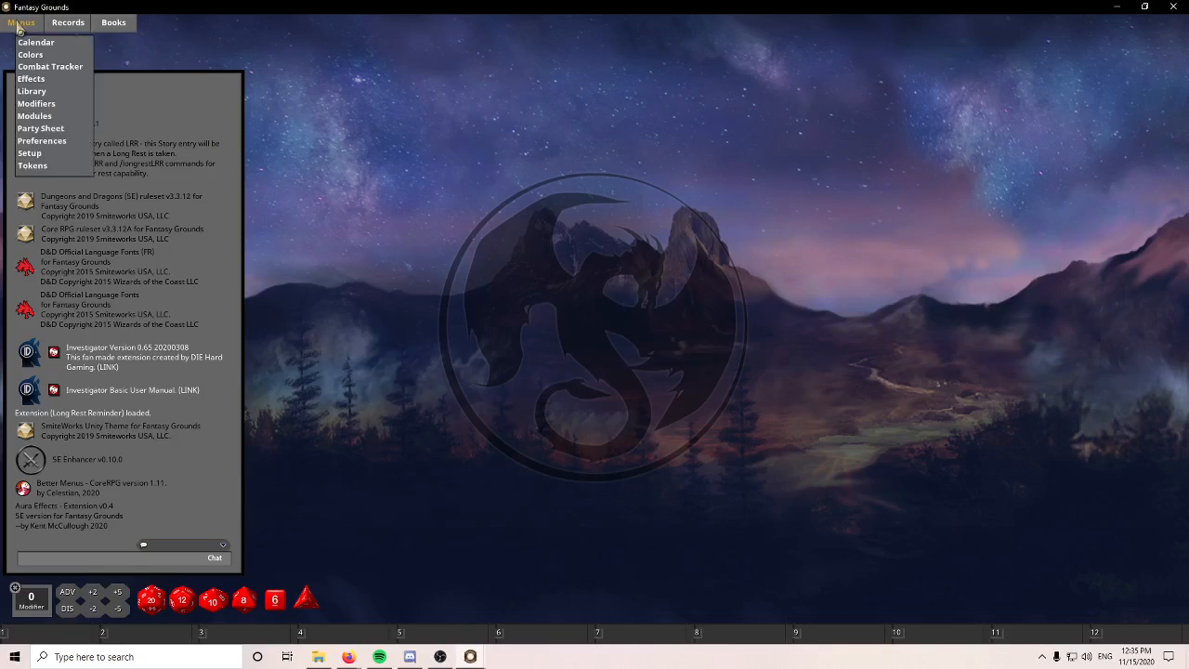
click(30, 55)
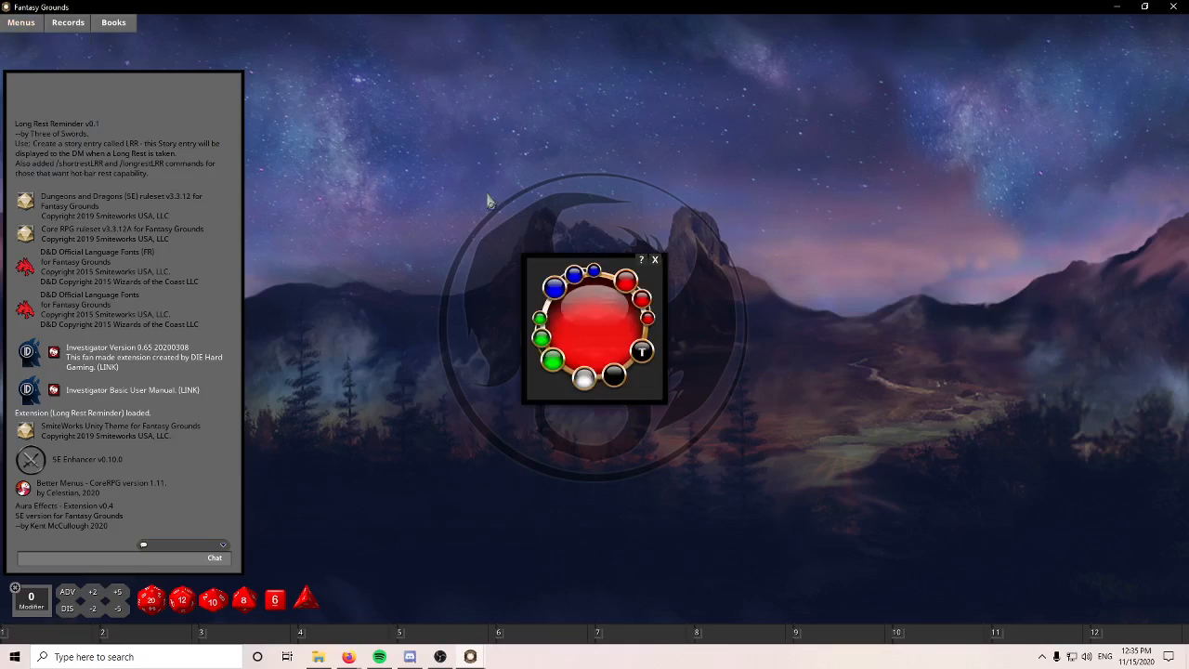
click(655, 261)
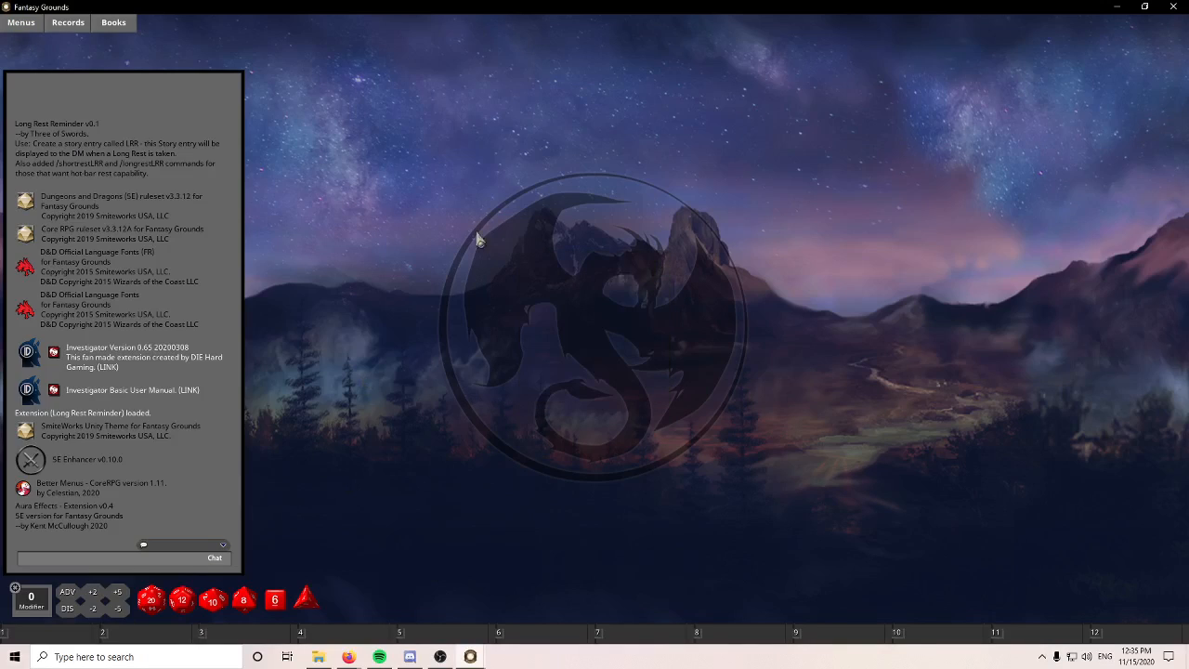
Start a new character in the character creation wizard and enter the character's name.
click(53, 24)
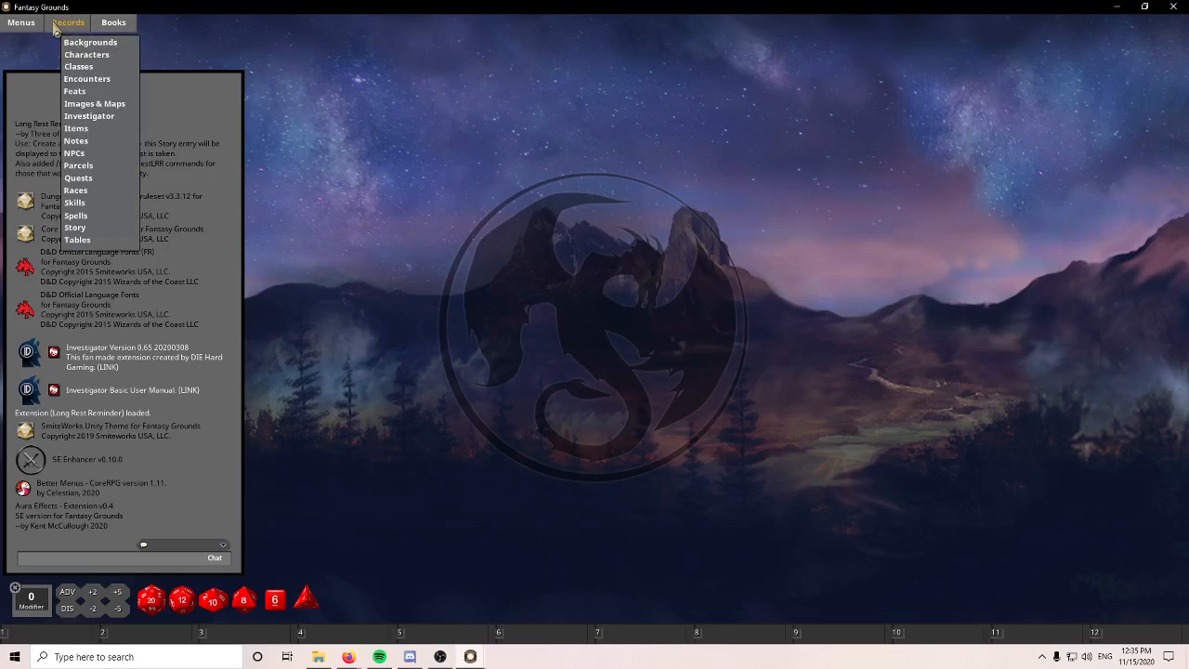
click(107, 54)
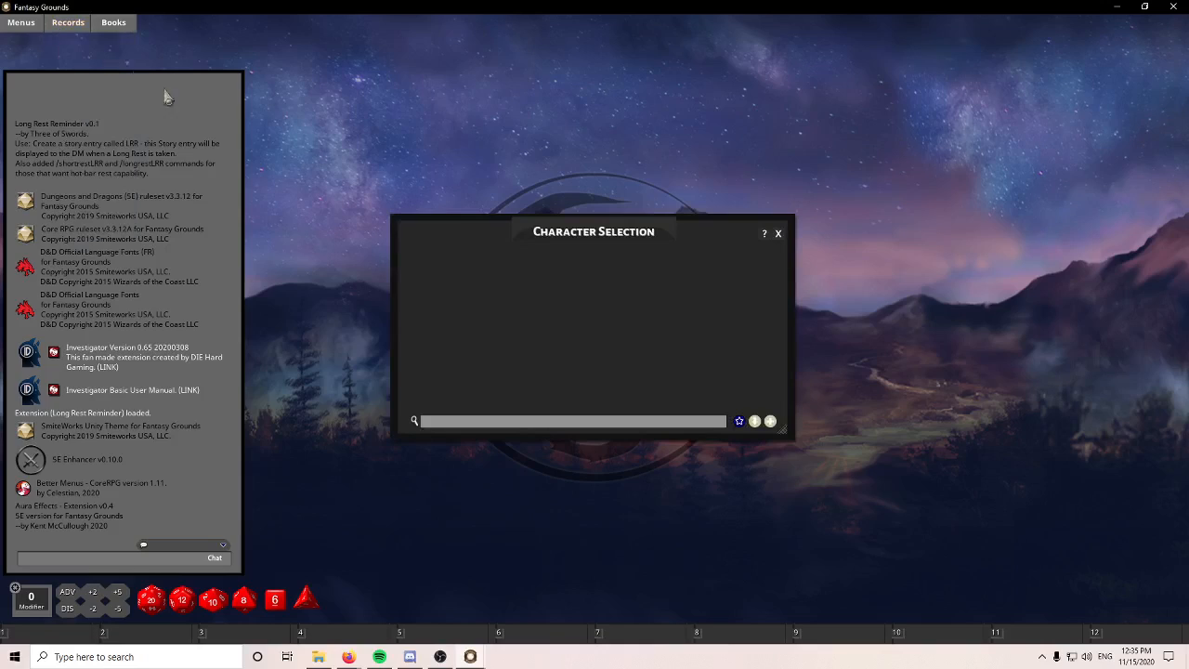
click(739, 420)
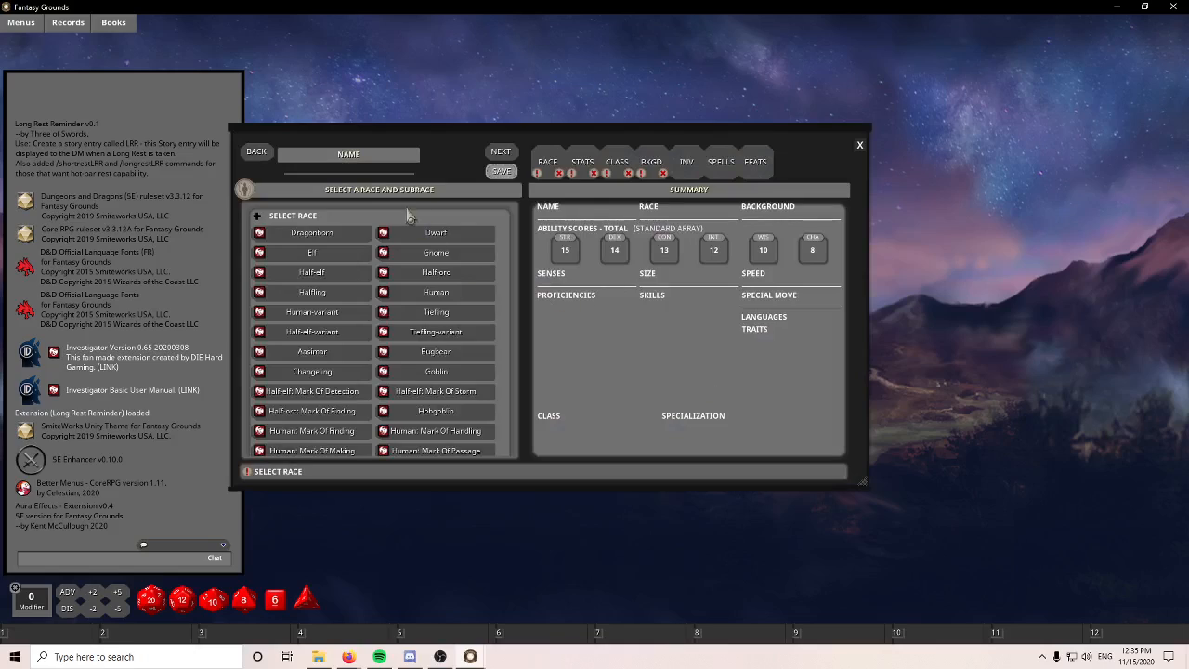
click(345, 174)
text(Senill)
Browse the available races and review the Bugbear's racial traits.
scroll(336, 338, down, 3)
scroll(339, 336, up, 3)
scroll(360, 404, down, 5)
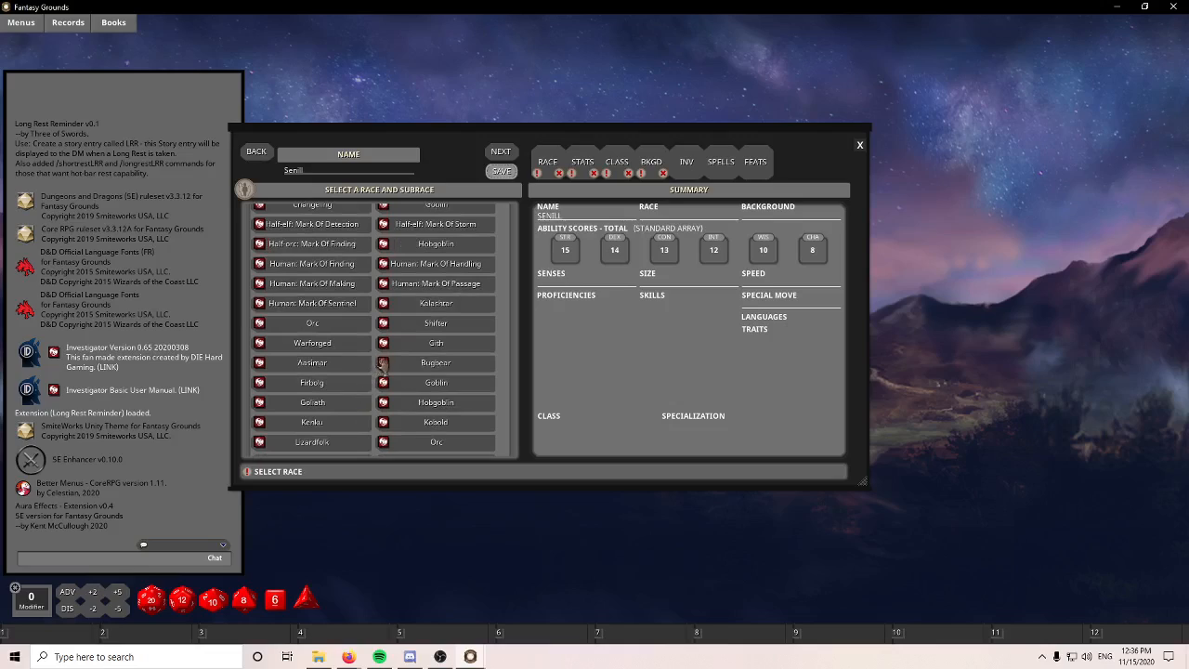
click(382, 362)
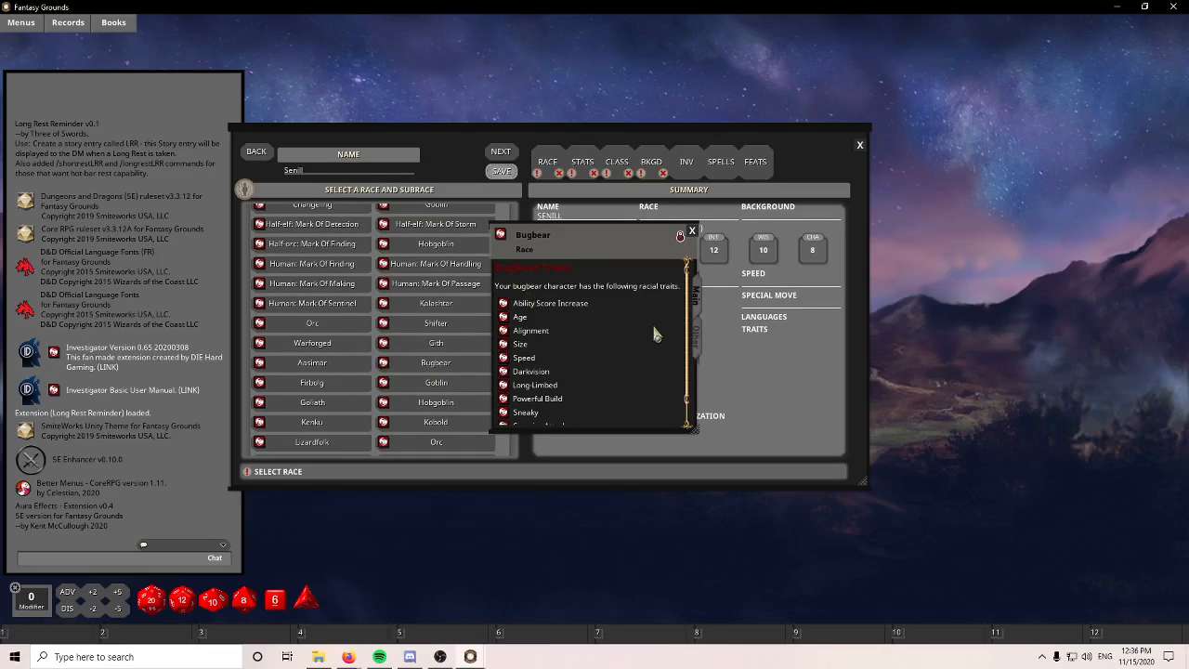
scroll(613, 336, down, 1)
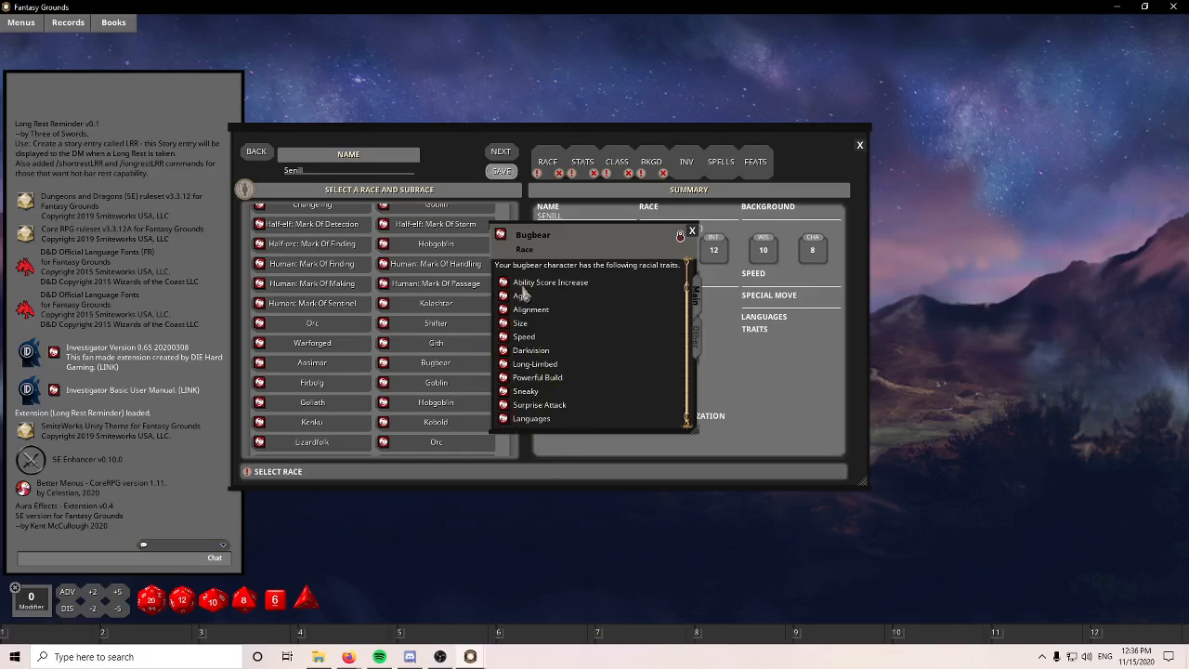
click(692, 230)
scroll(446, 346, up, 4)
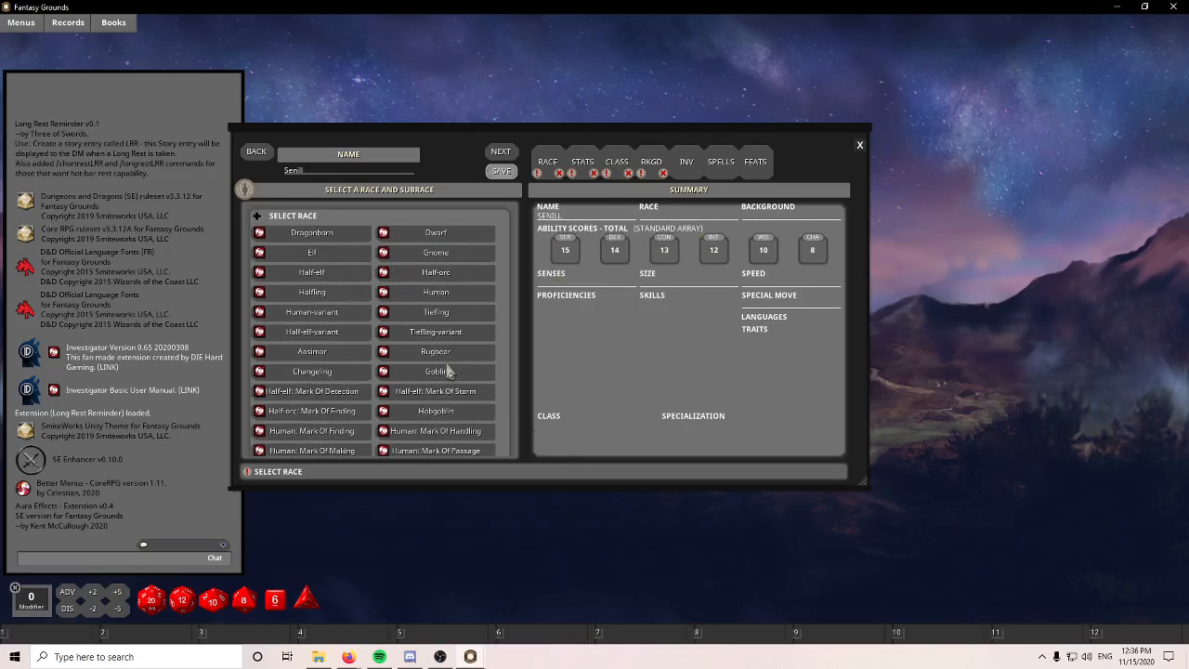
Choose the Human-variant race with Strength and Constitution as ability scores, Common as language and Insight as skill proficiency.
click(297, 312)
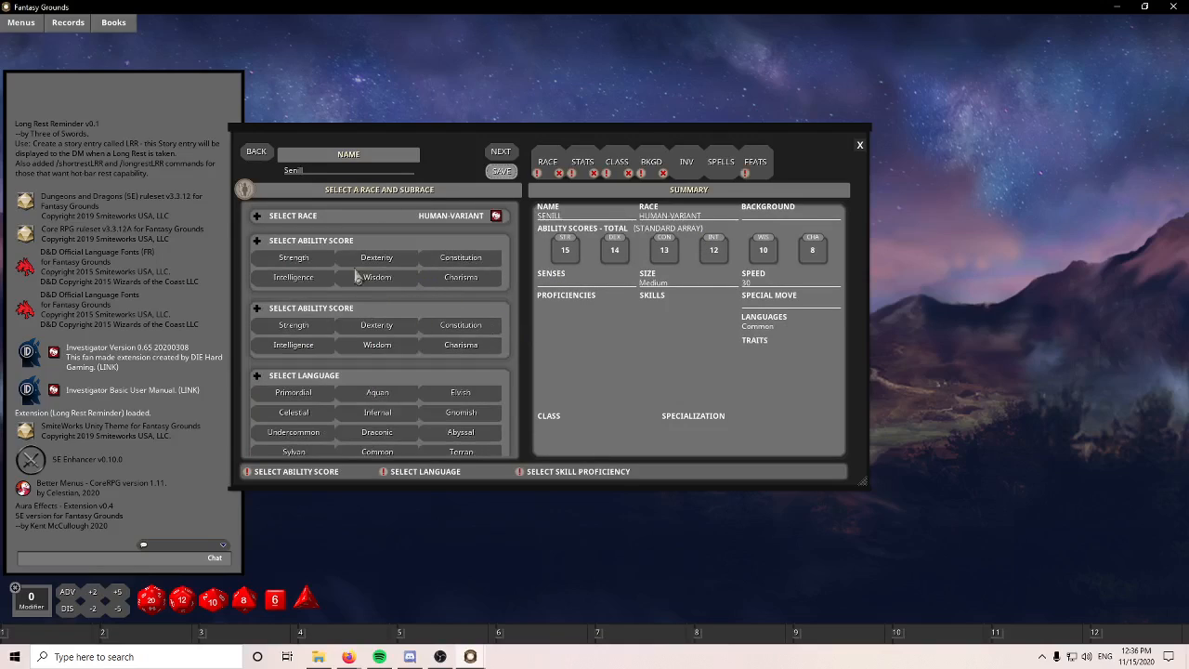
click(302, 259)
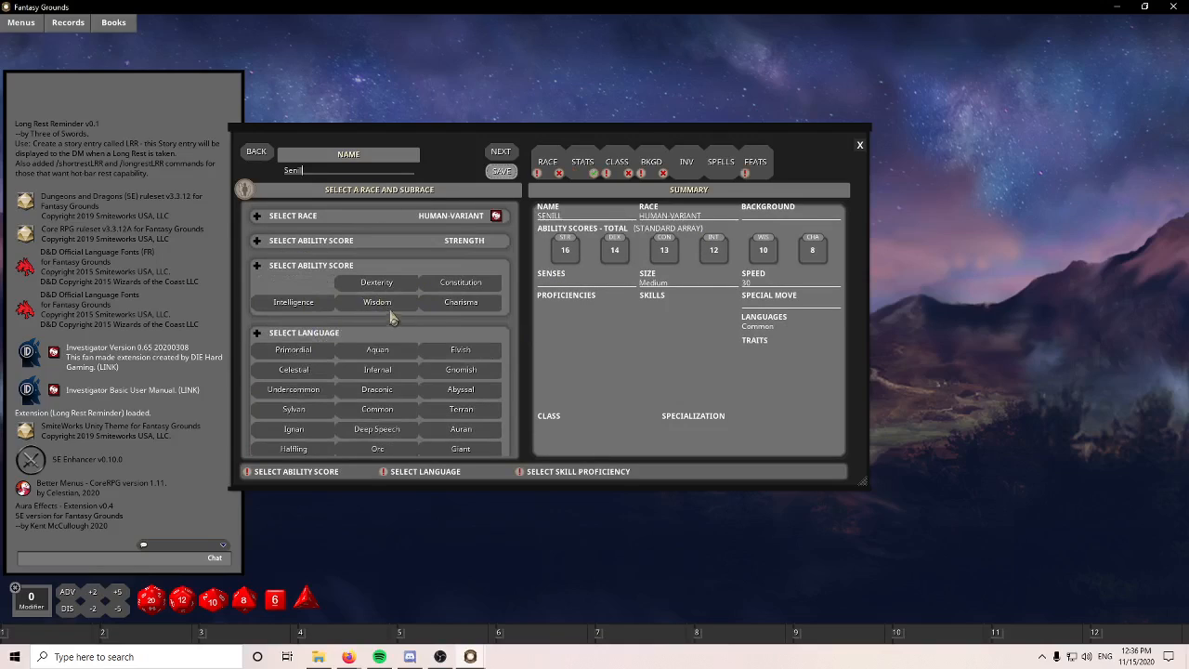
click(469, 286)
scroll(306, 369, down, 1)
scroll(306, 369, up, 1)
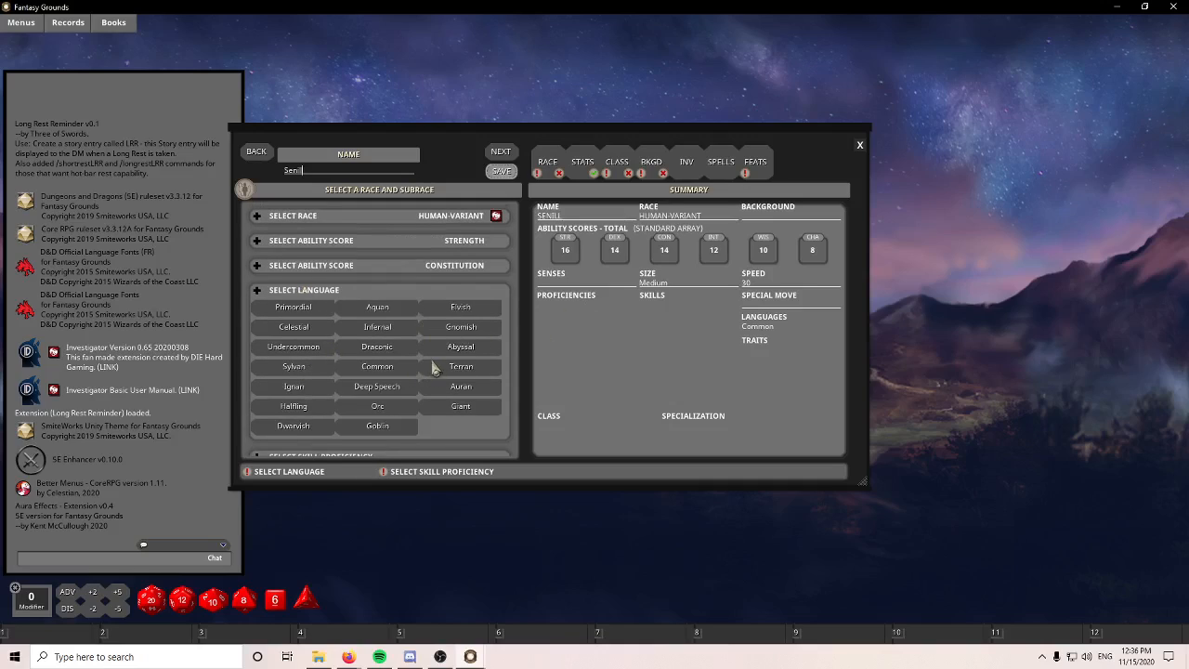
click(394, 368)
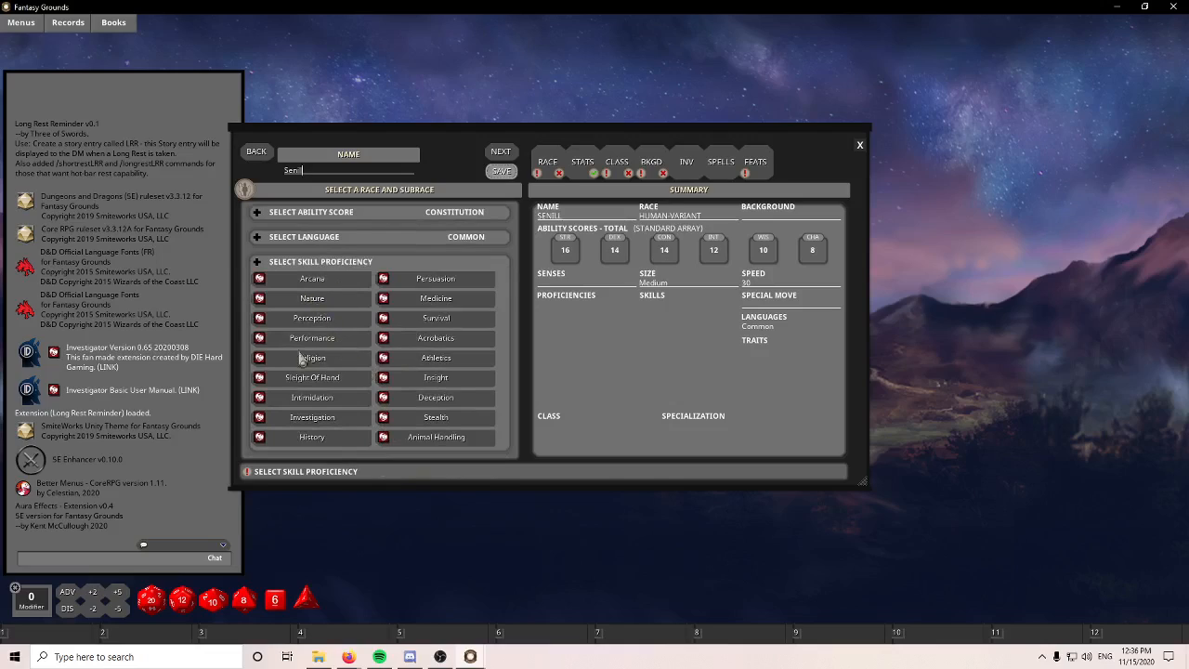
click(453, 379)
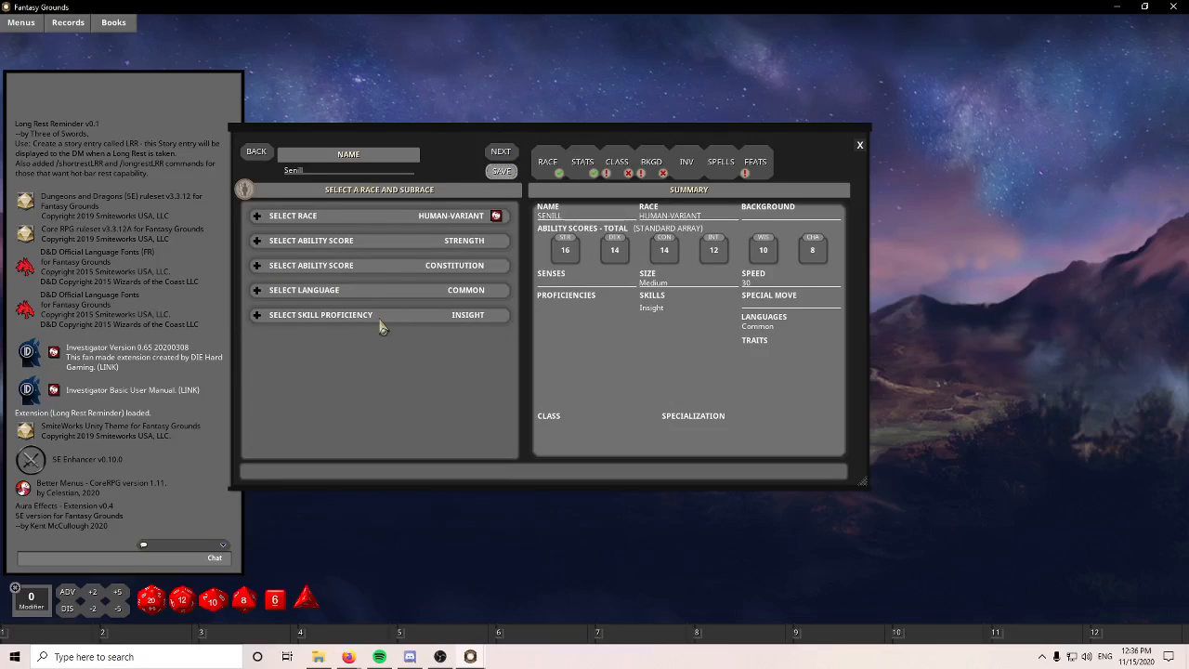
Proceed to the ability scores and determine them with the Dice Roll method.
click(503, 155)
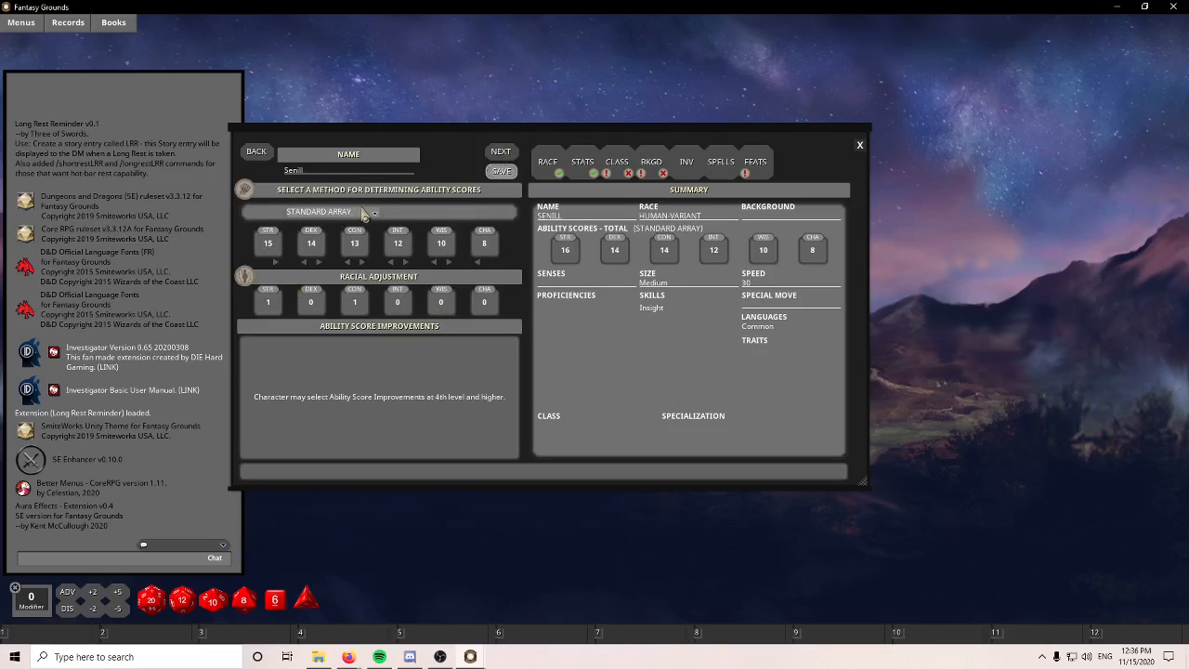
drag(455, 139, 494, 127)
click(415, 198)
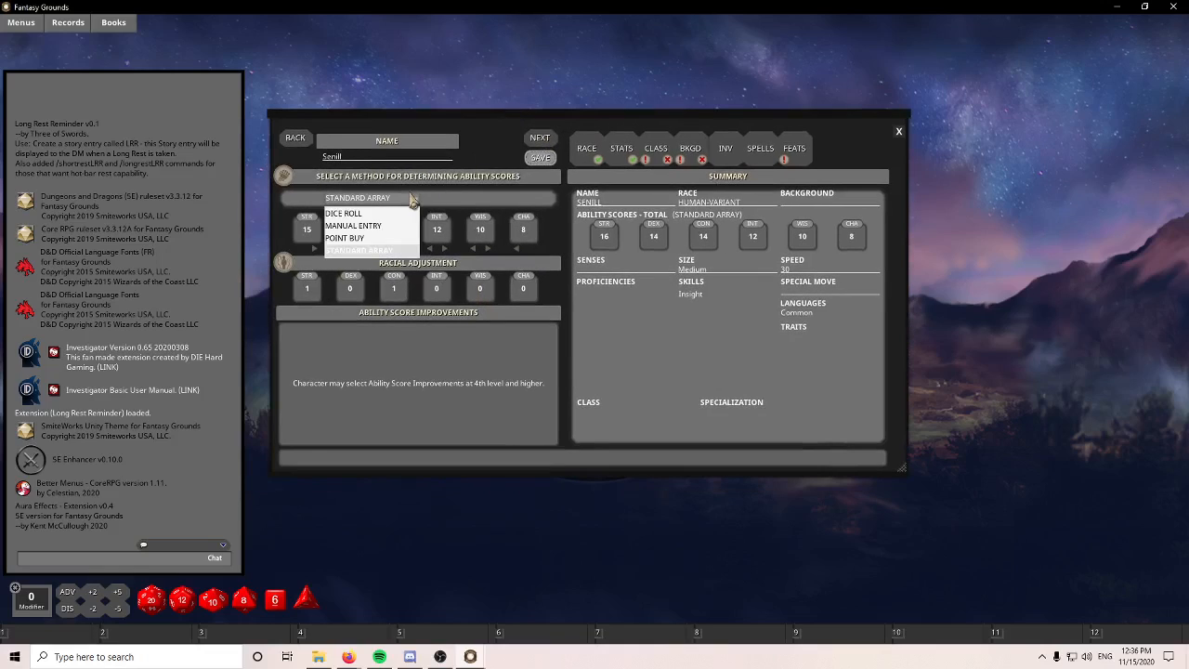
click(345, 214)
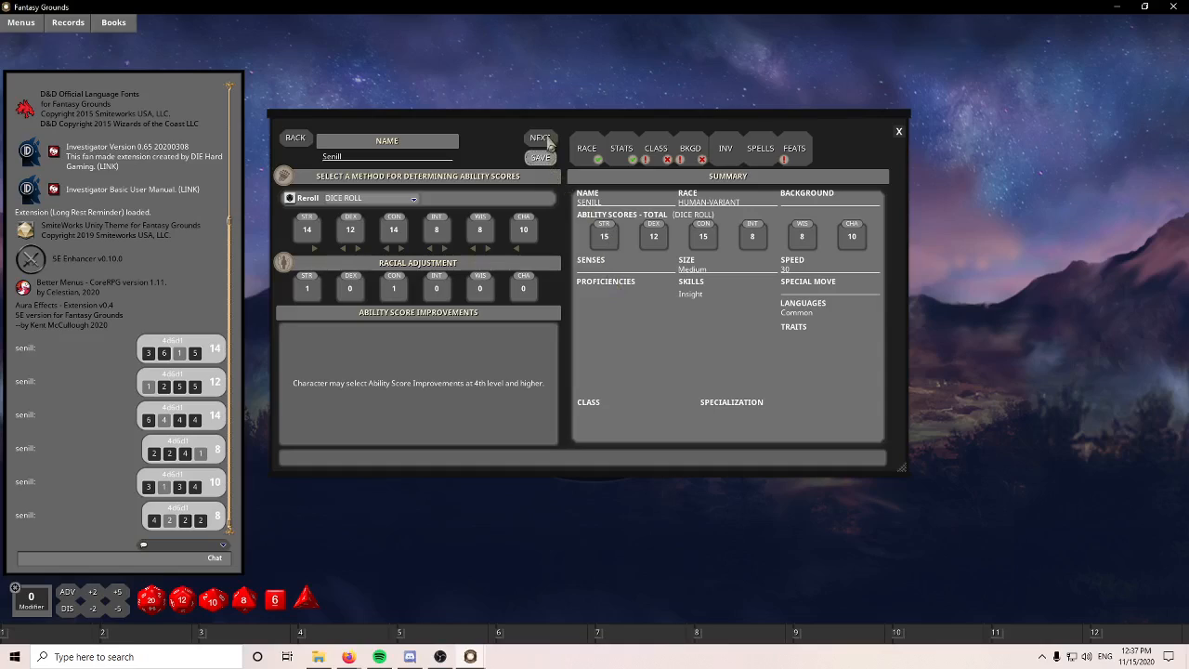
Select the Fighter class with Survival and Animal Handling as skill proficiencies.
click(542, 138)
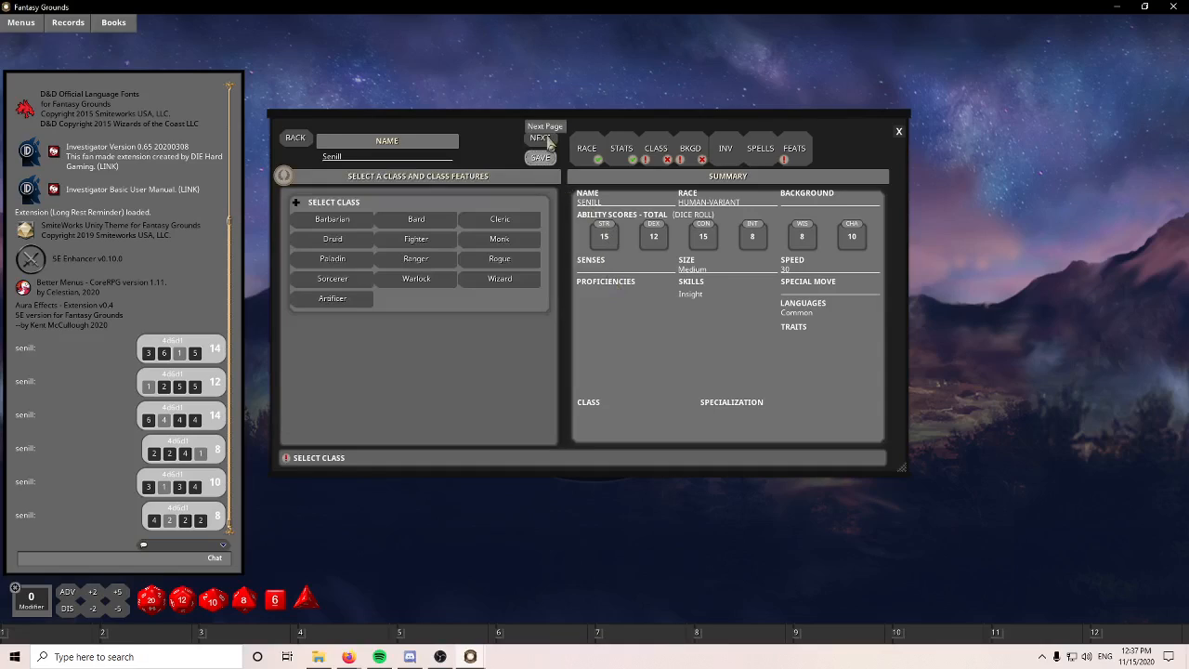
click(404, 240)
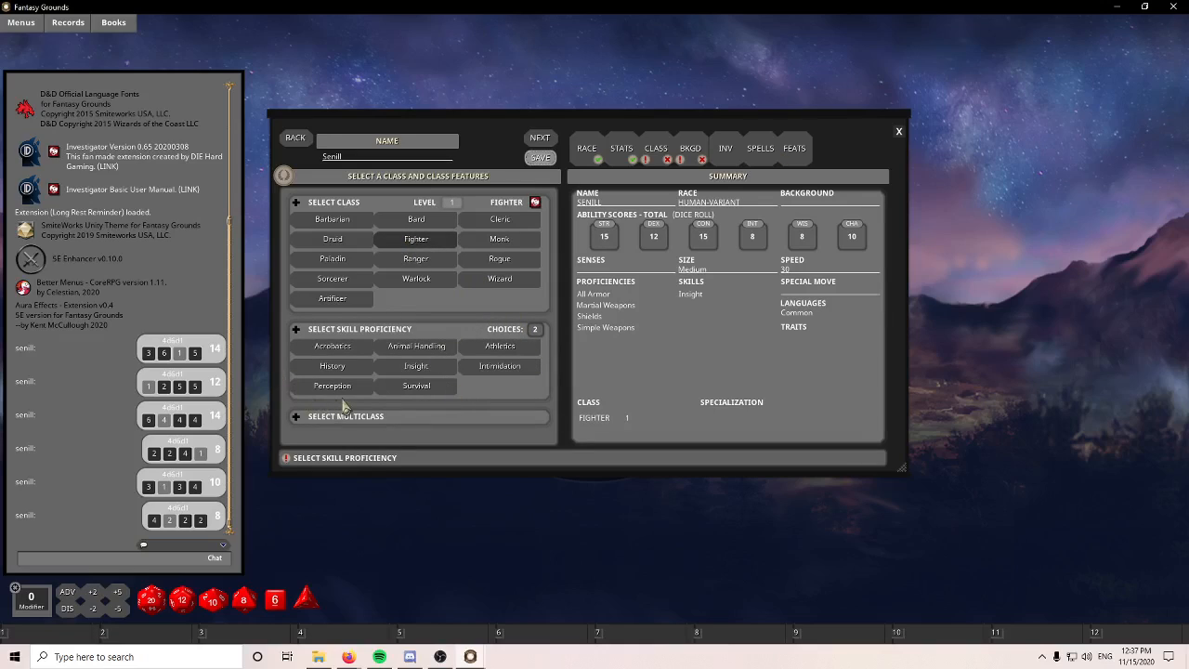
click(410, 394)
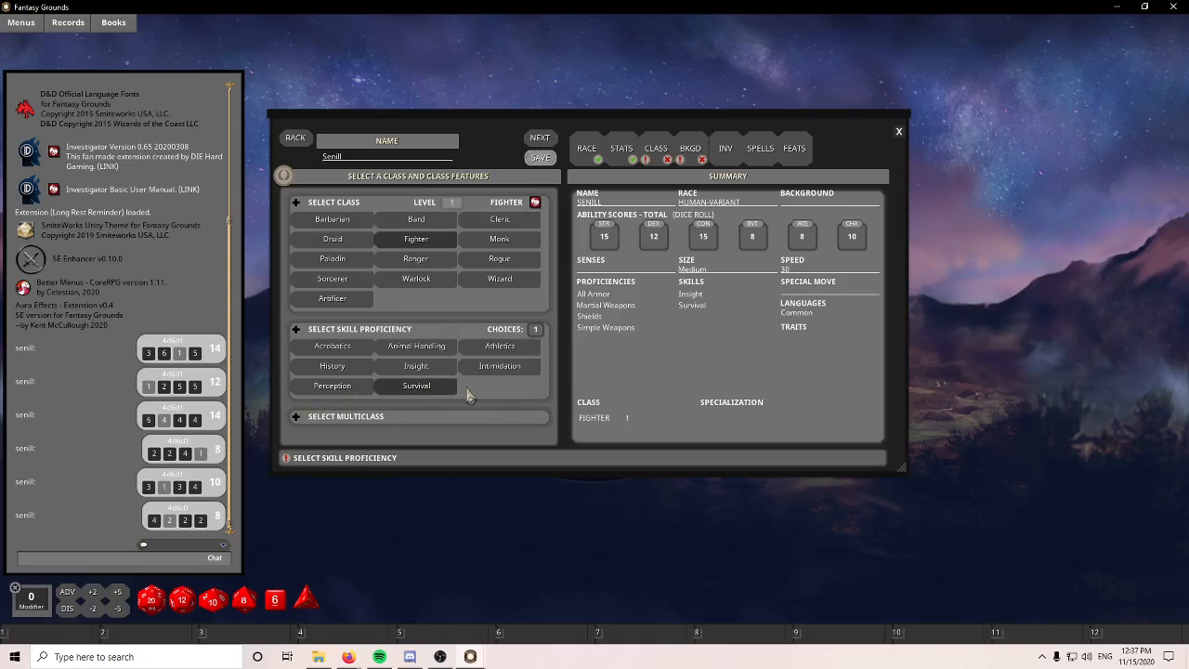
click(409, 347)
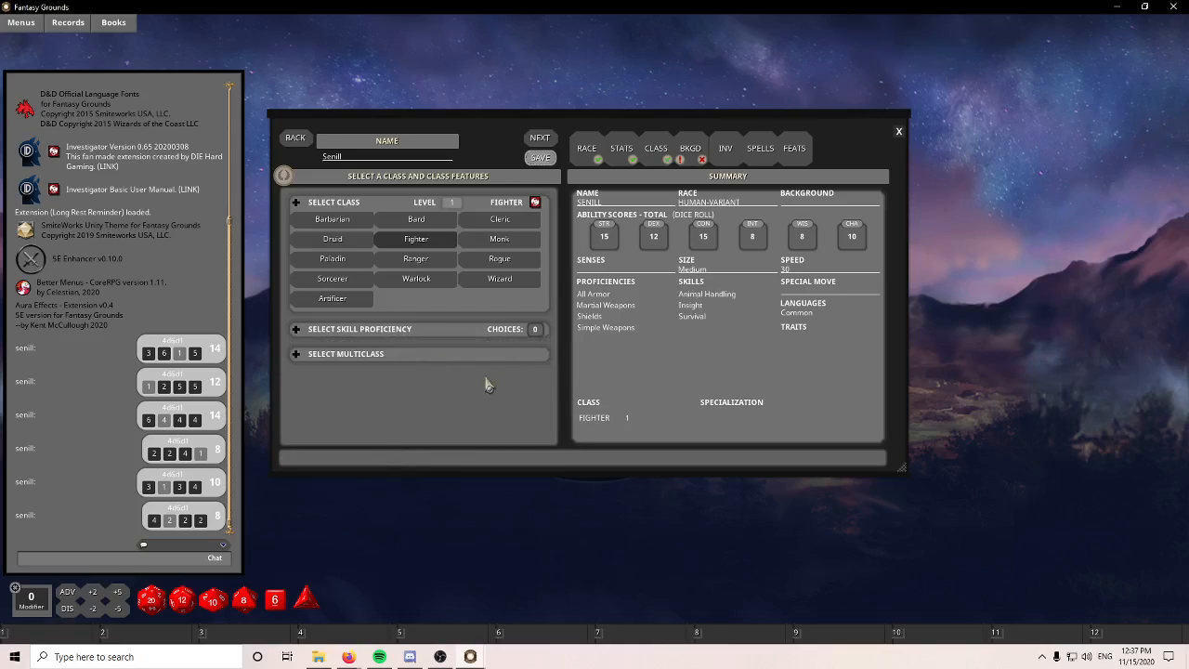
Proceed to the background selection, open the Backgrounds records and read through the Acolyte entry.
click(539, 137)
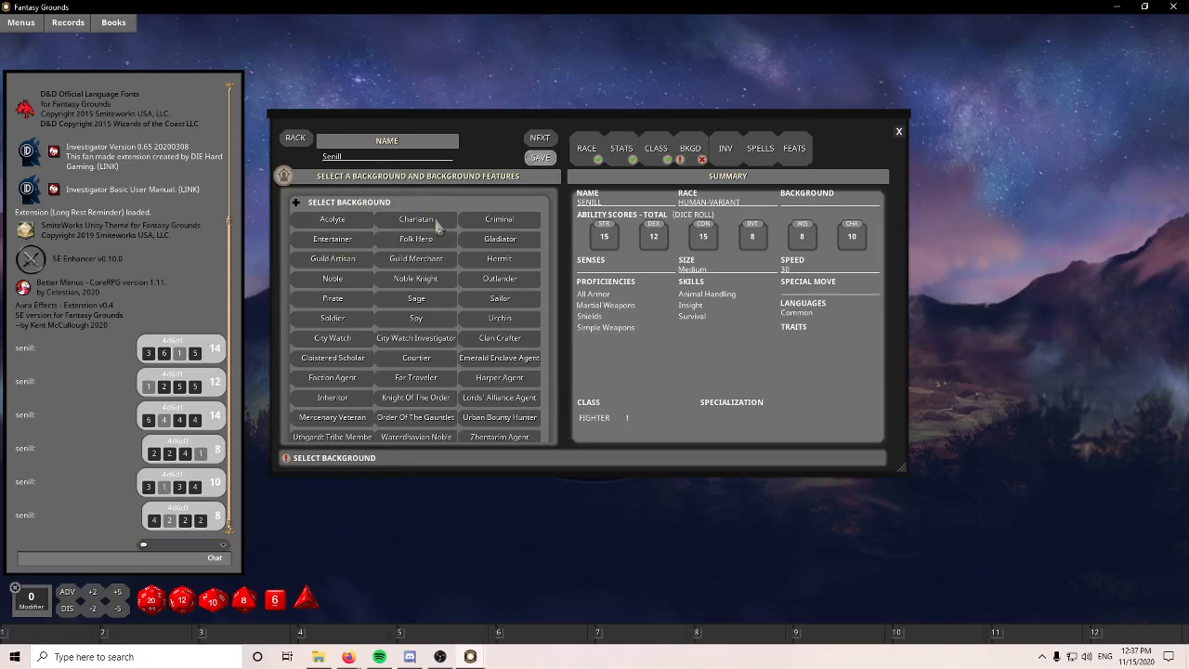
scroll(415, 369, down, 1)
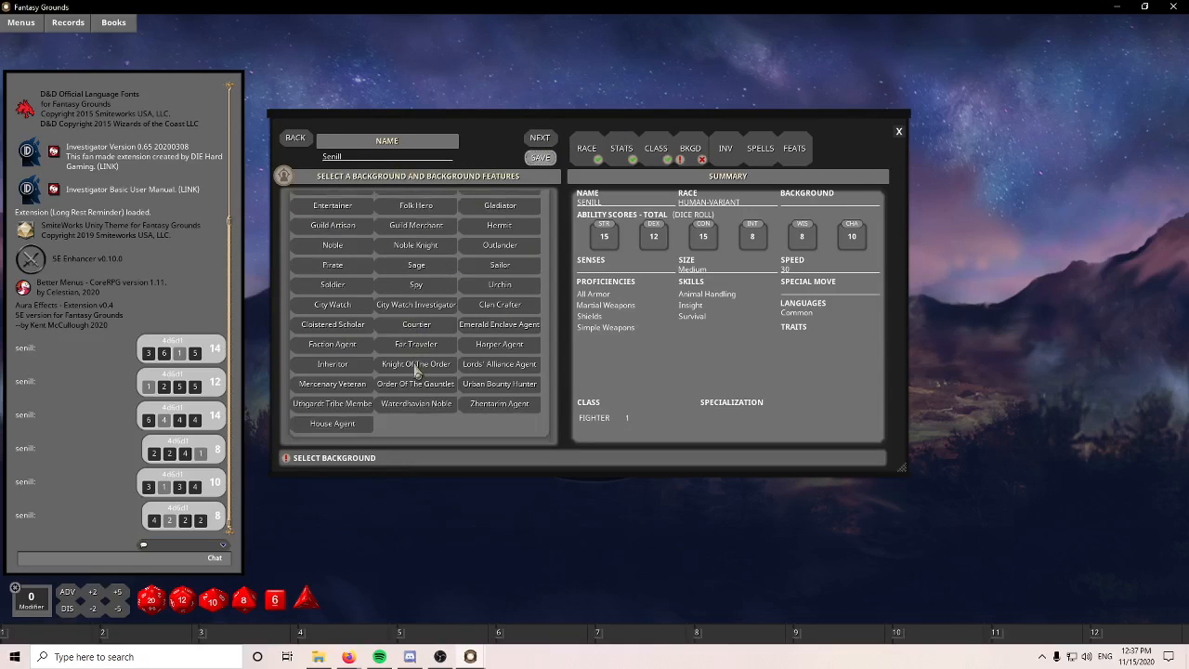
scroll(415, 370, up, 1)
click(68, 22)
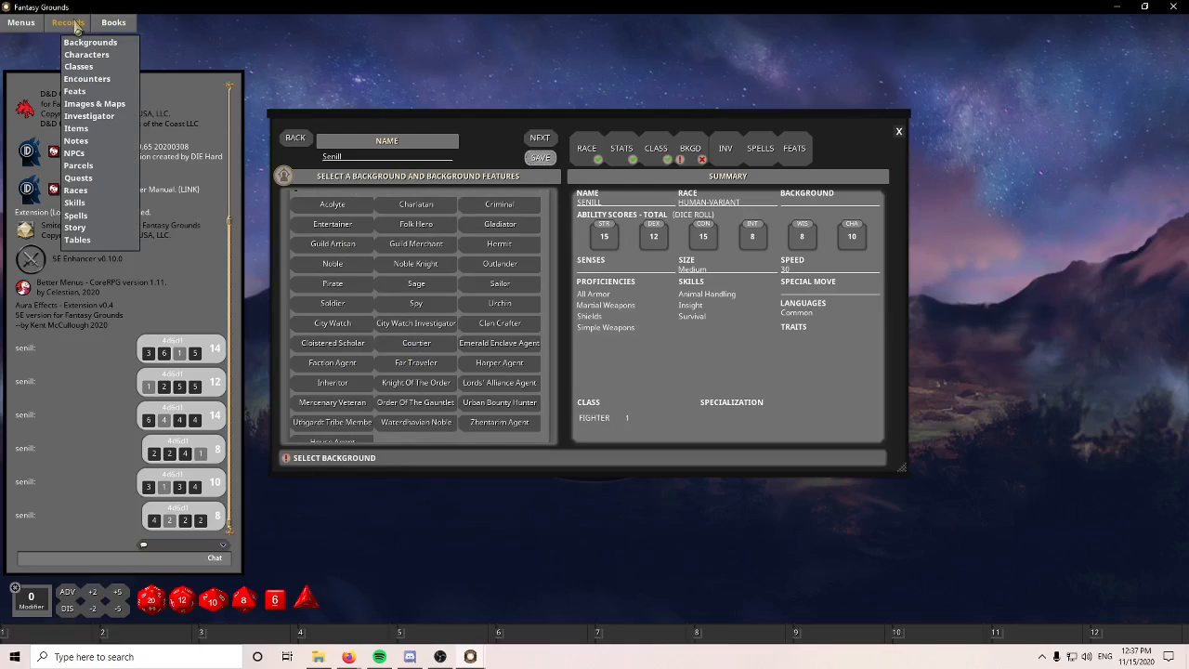
click(78, 43)
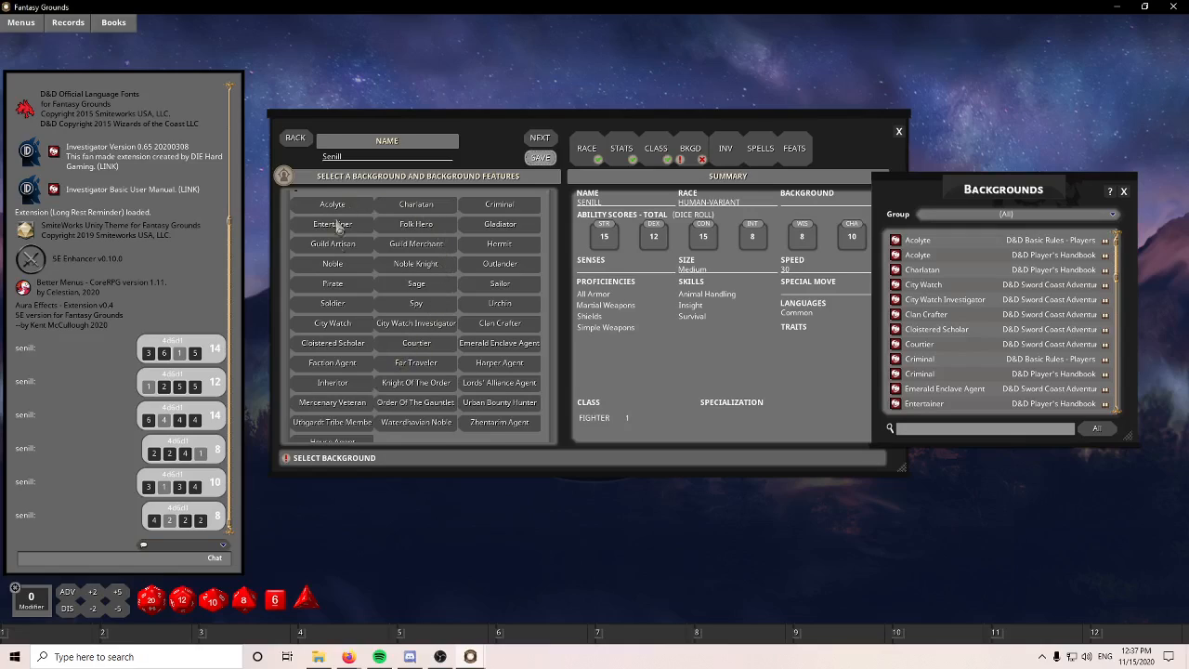
scroll(485, 260, down, 1)
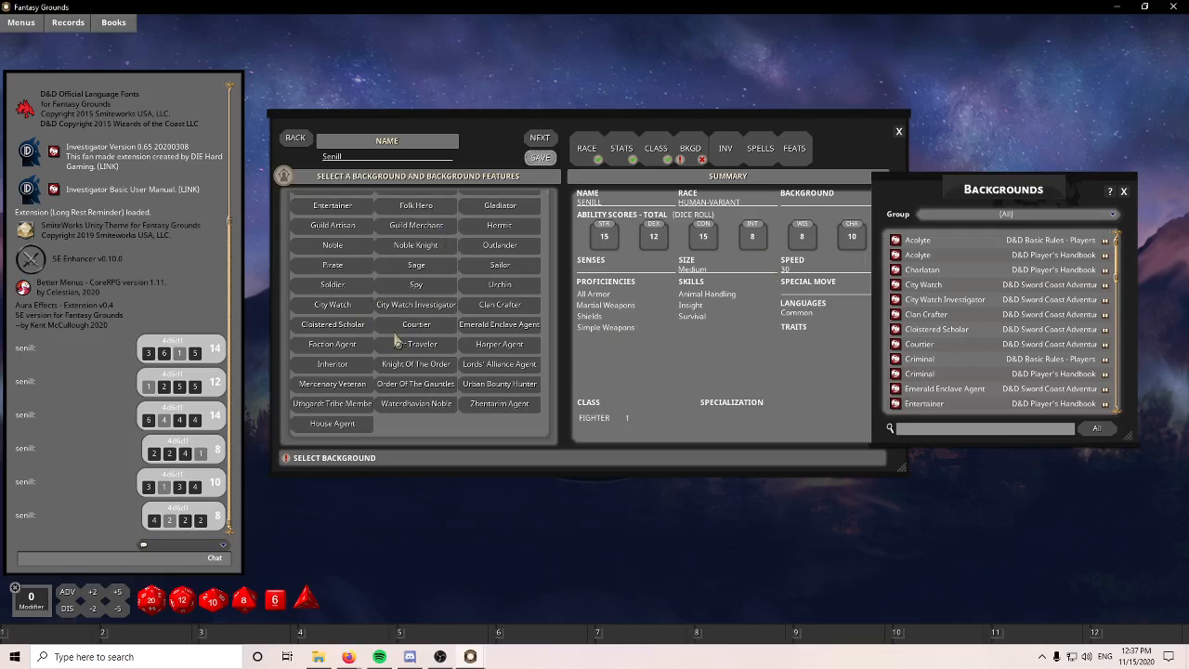
click(896, 240)
scroll(601, 329, down, 4)
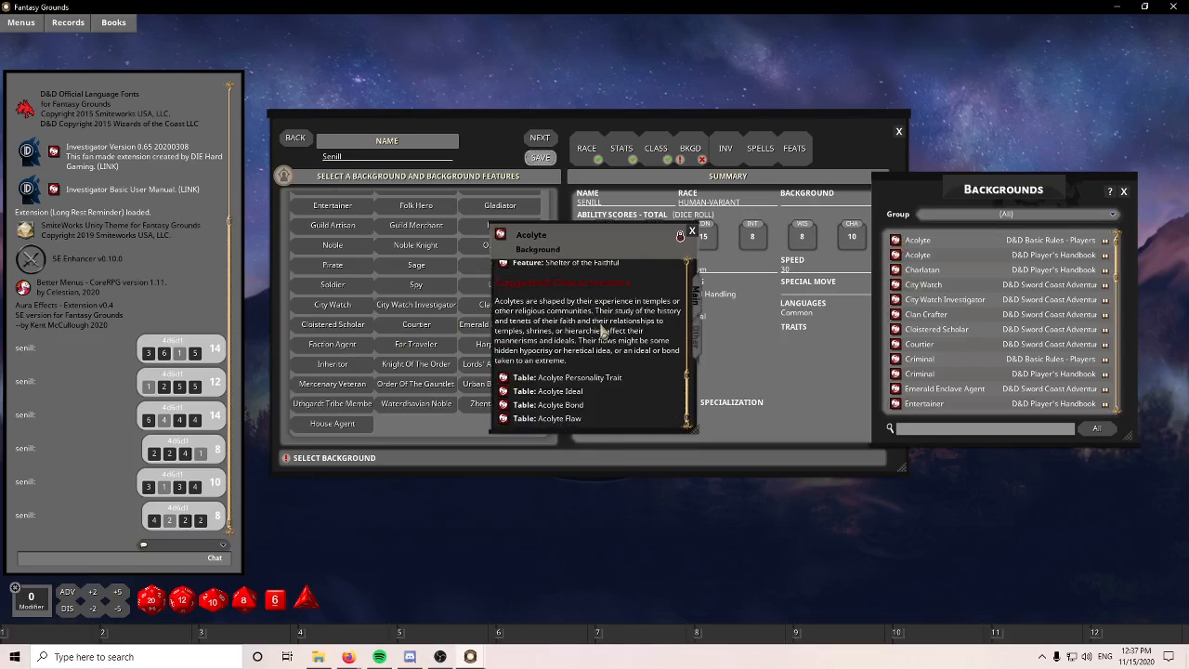
click(692, 231)
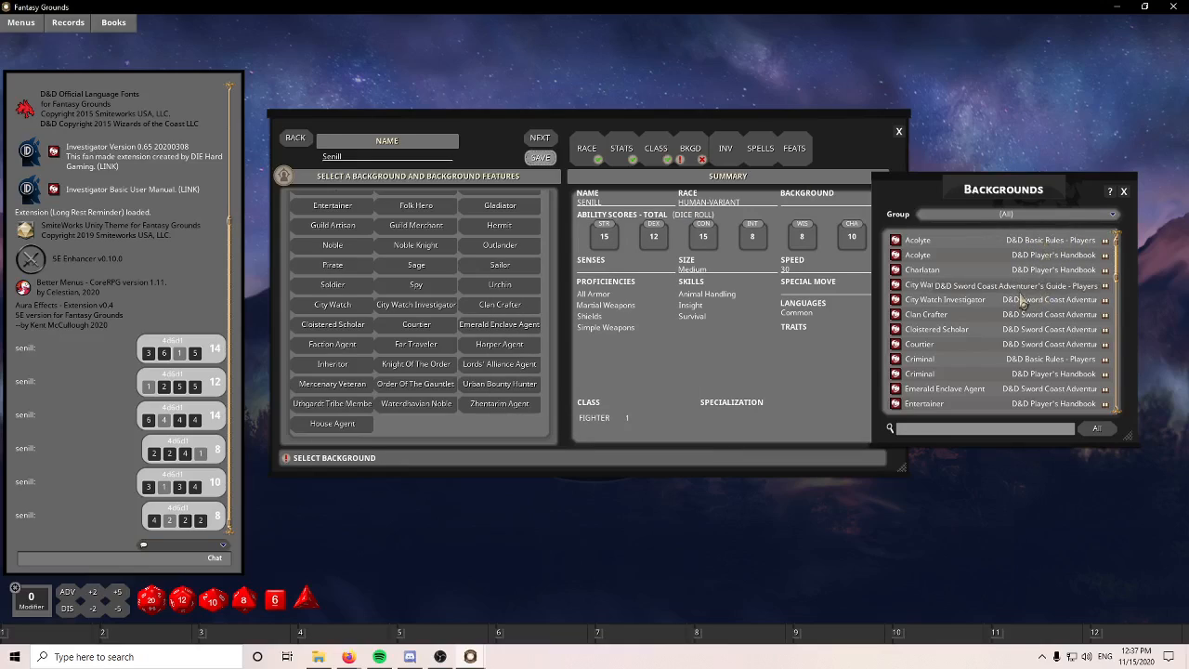
Browse the available backgrounds and select Soldier with Dice Set as the tool proficiency.
scroll(1040, 336, down, 2)
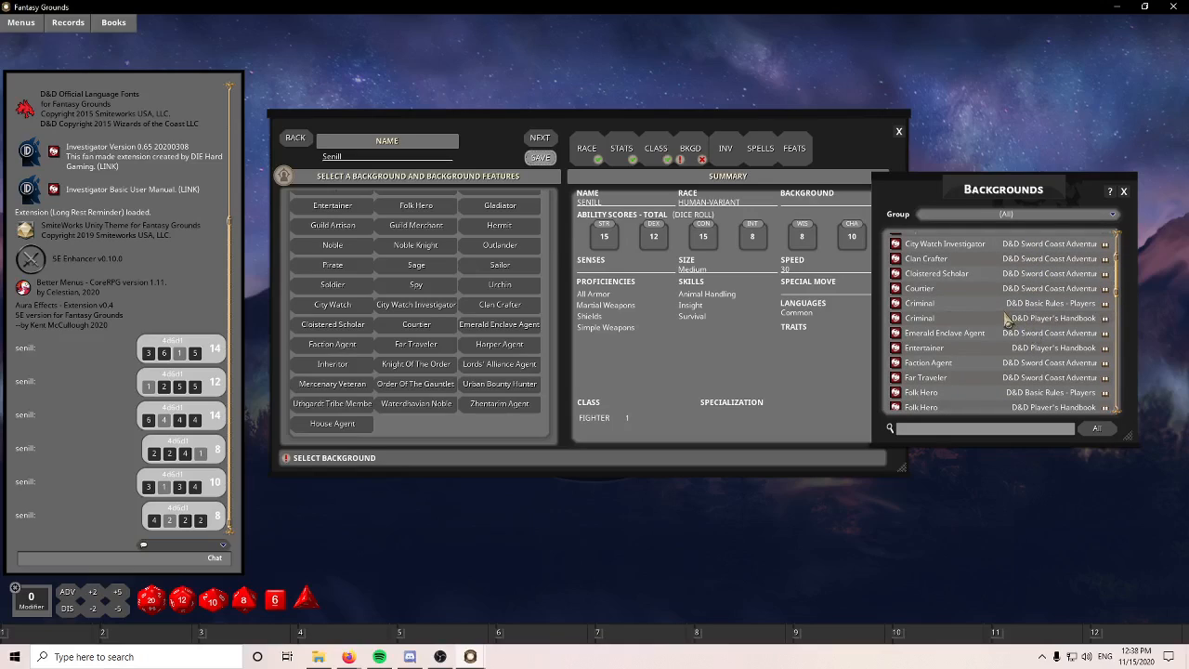
scroll(1003, 325, down, 6)
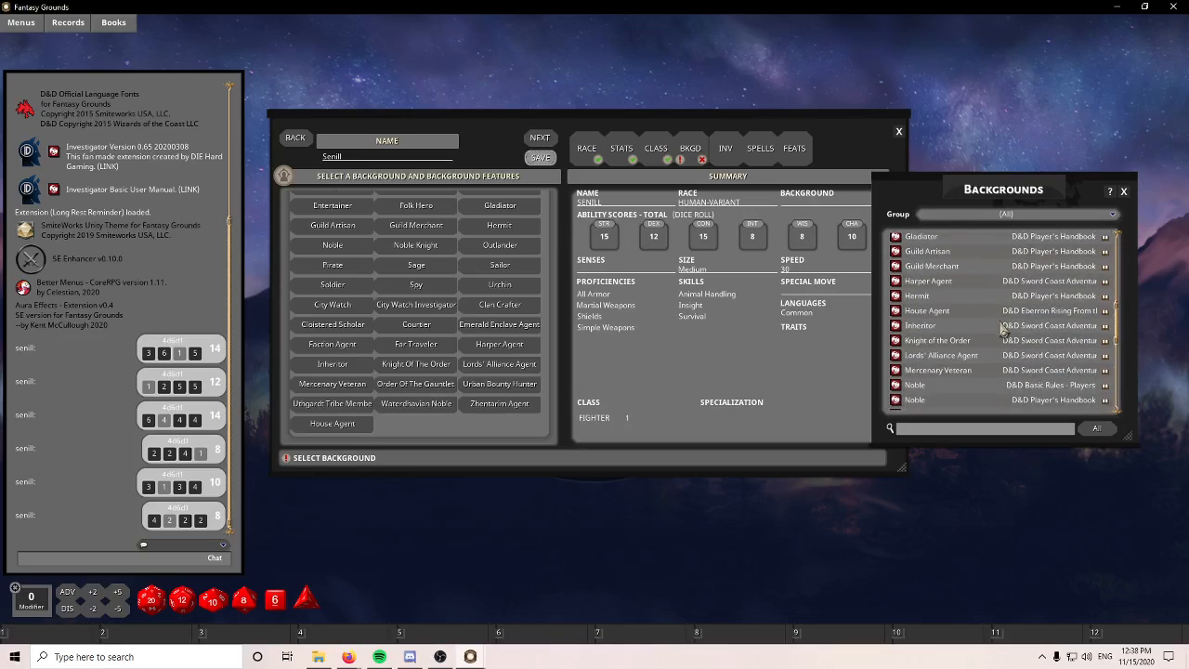
scroll(1003, 330, down, 7)
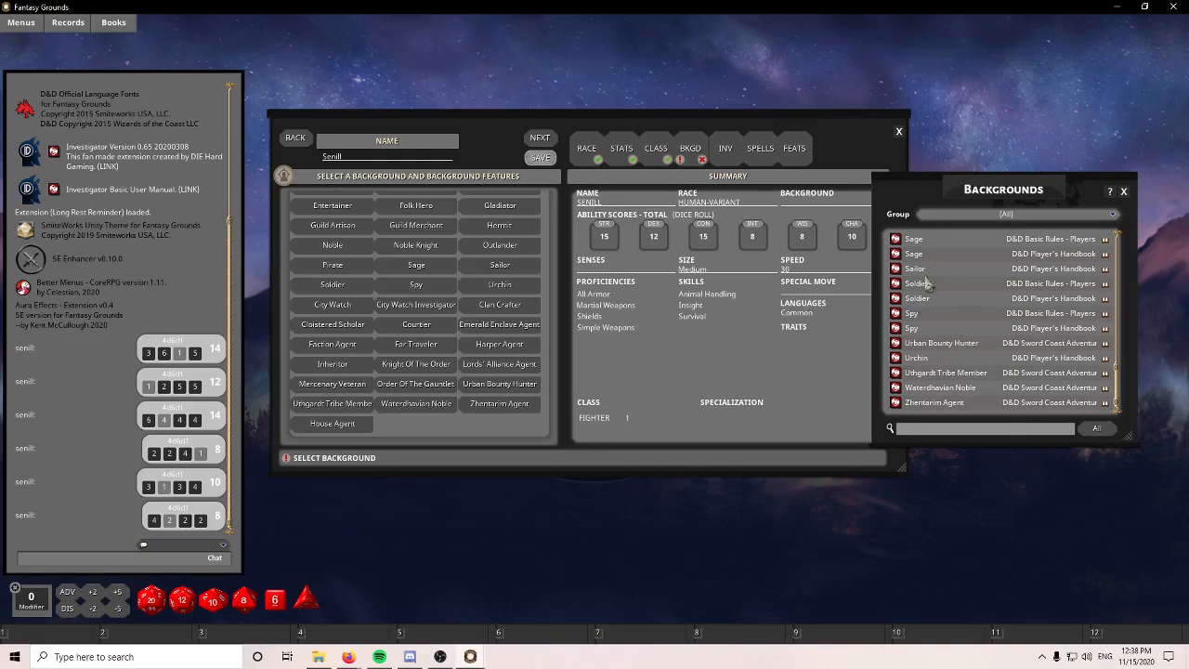
scroll(957, 297, up, 1)
scroll(966, 334, up, 11)
scroll(956, 348, up, 2)
scroll(447, 376, up, 2)
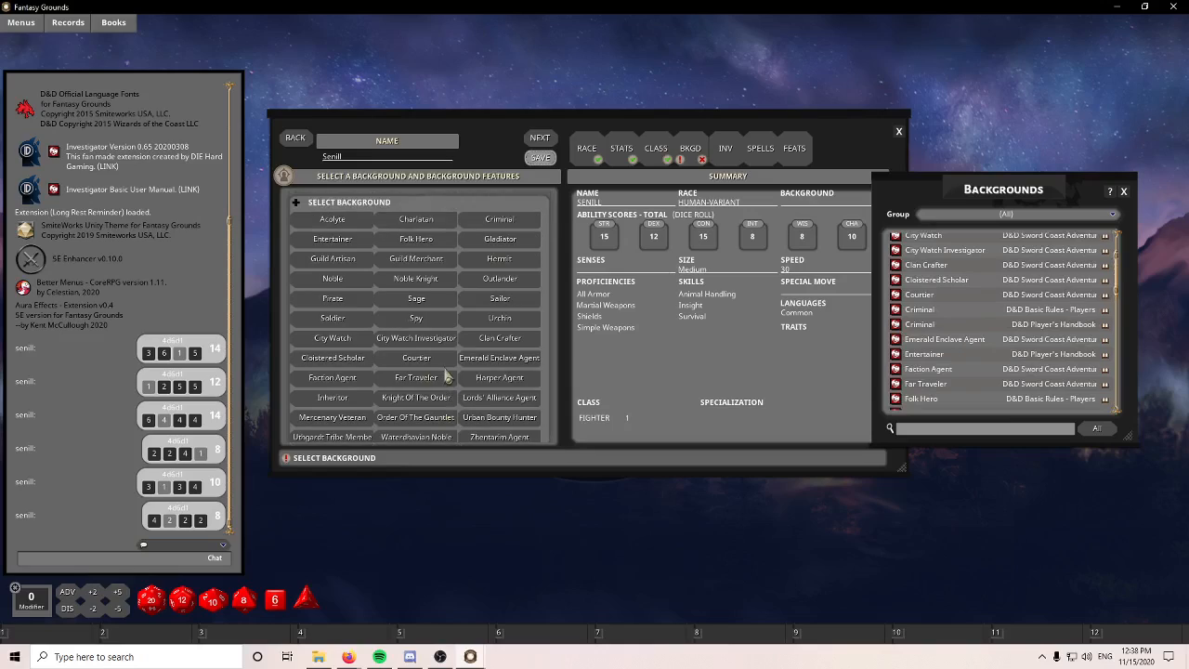
click(333, 318)
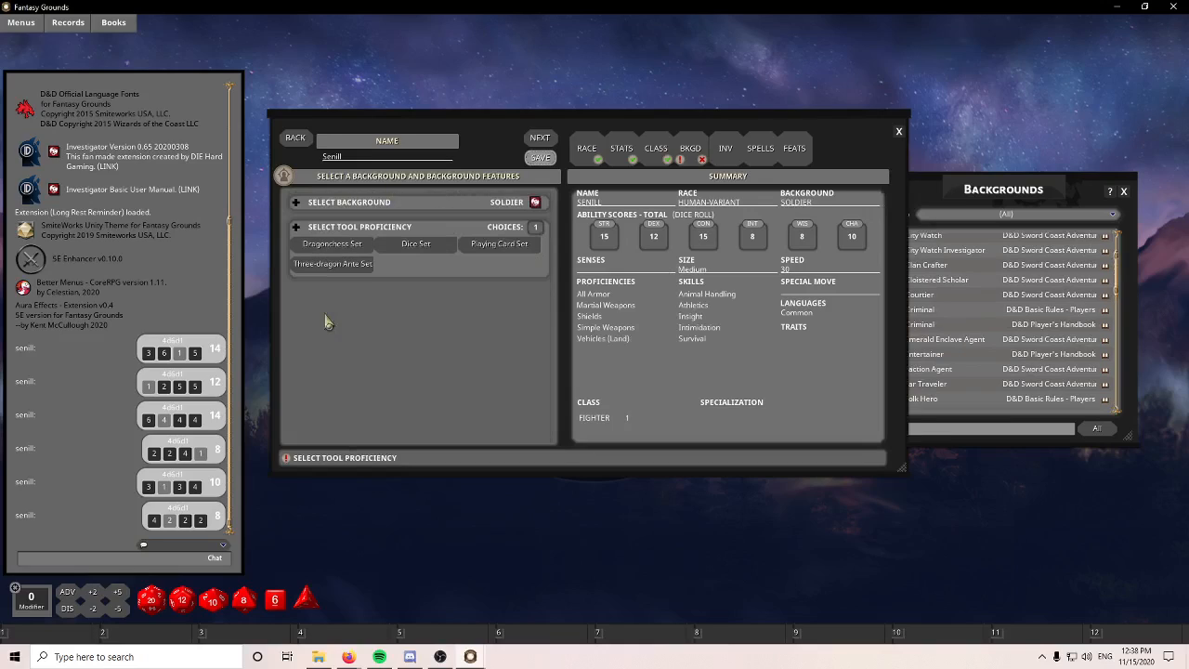
click(435, 246)
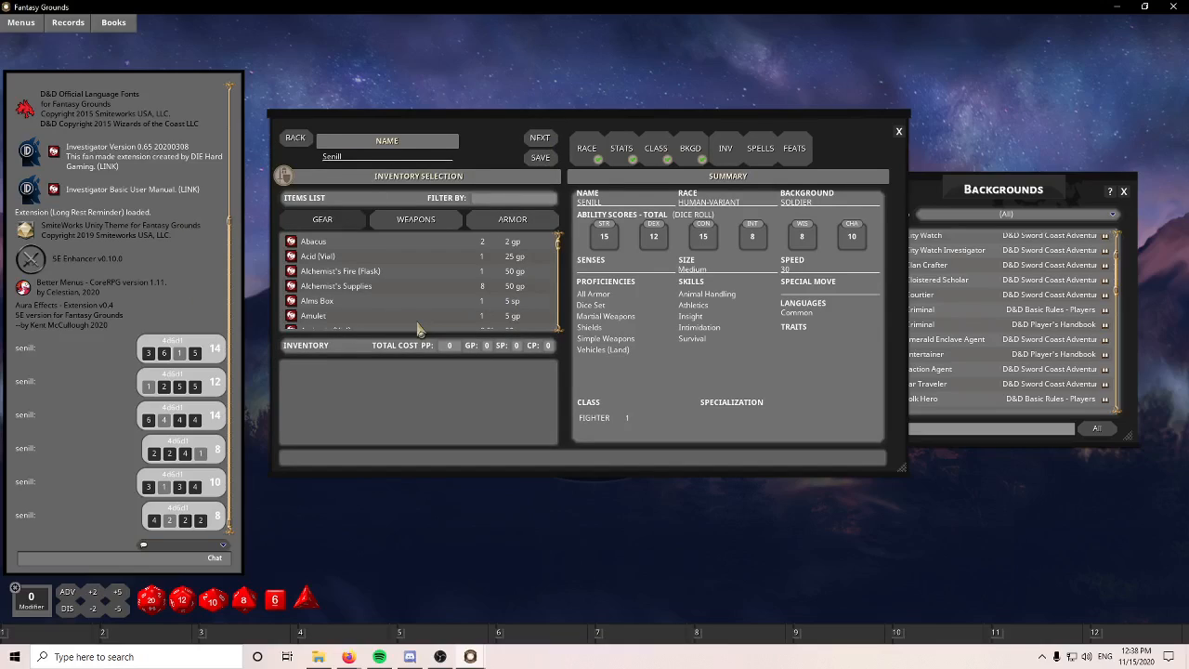
Find Soldier in the Backgrounds records, review the Player's Handbook entry's equipment, and browse the wizard's inventory item list.
click(1019, 199)
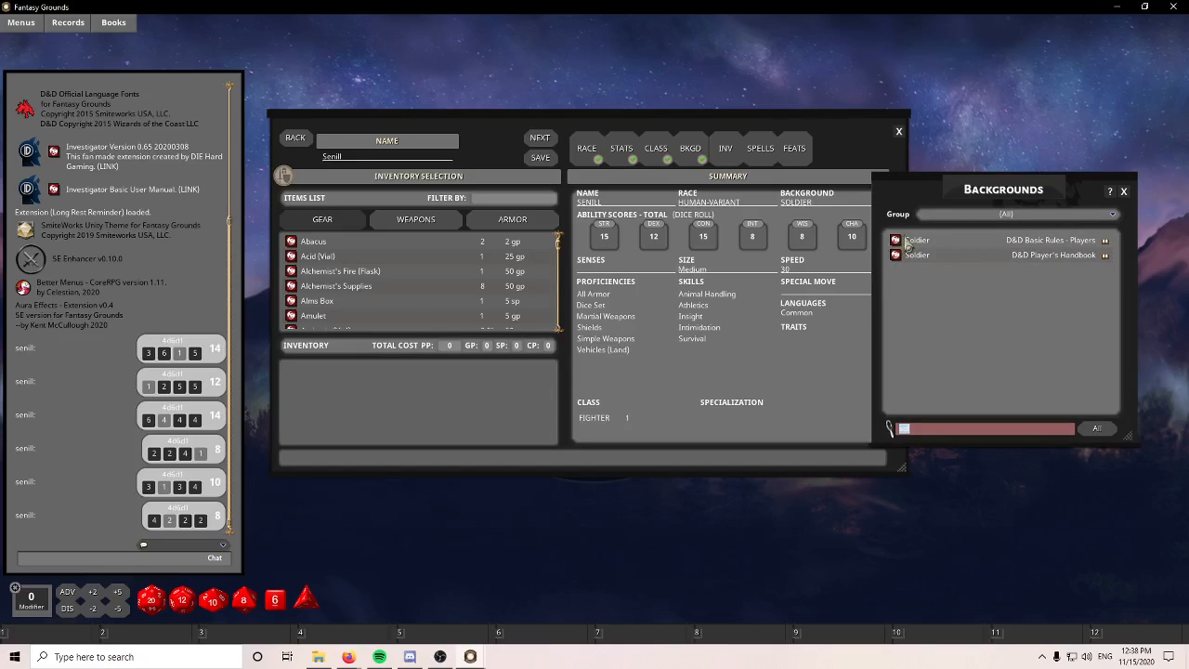
click(895, 257)
scroll(654, 340, down, 2)
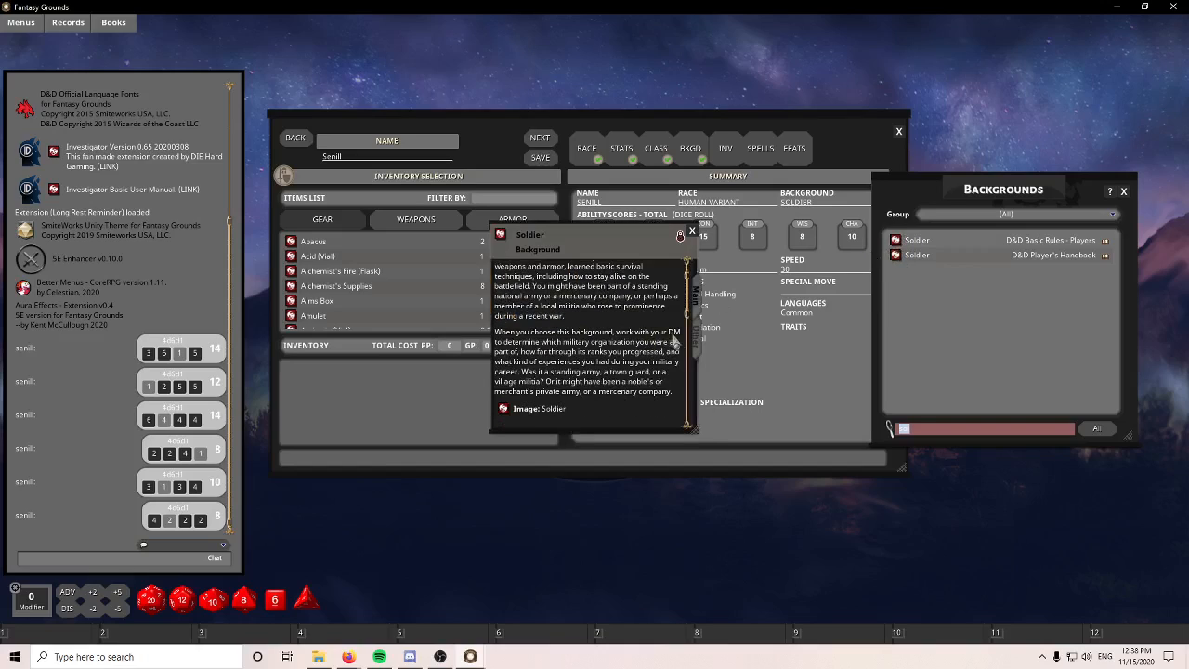
scroll(698, 348, up, 4)
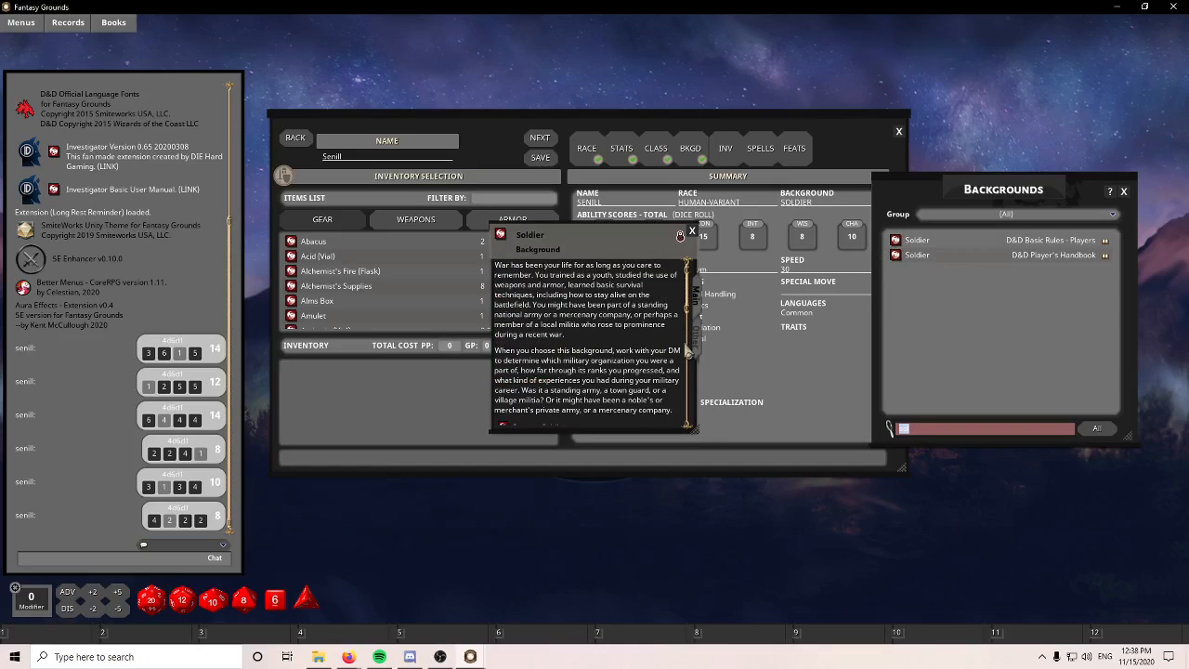
scroll(579, 310, down, 4)
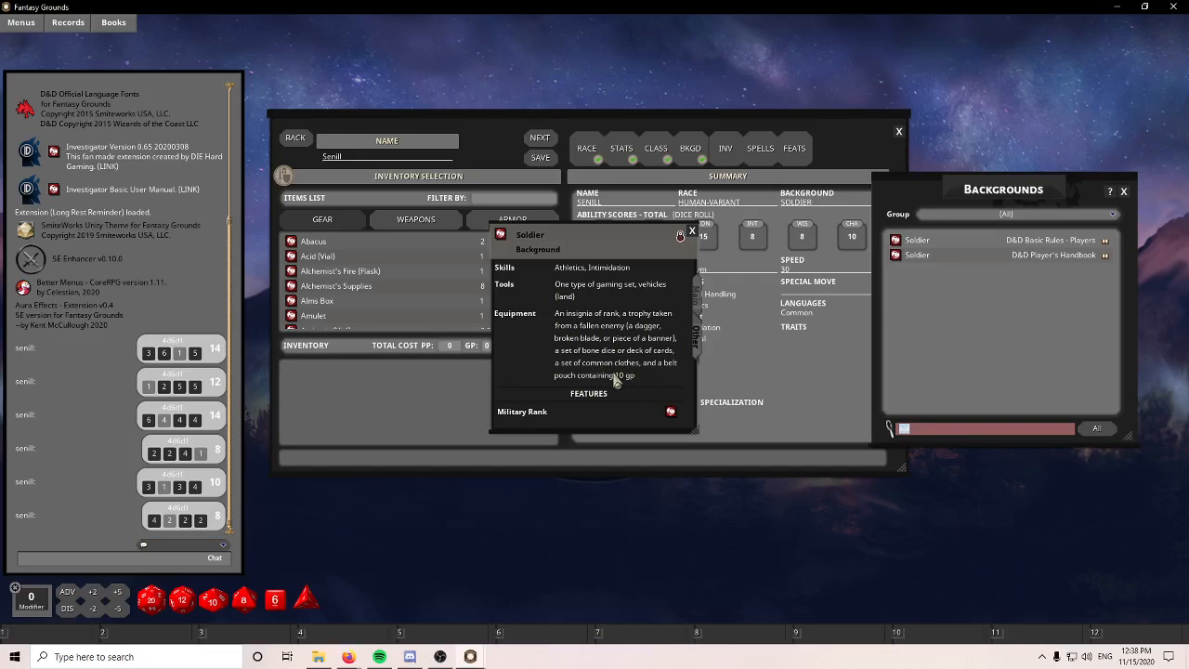
click(415, 402)
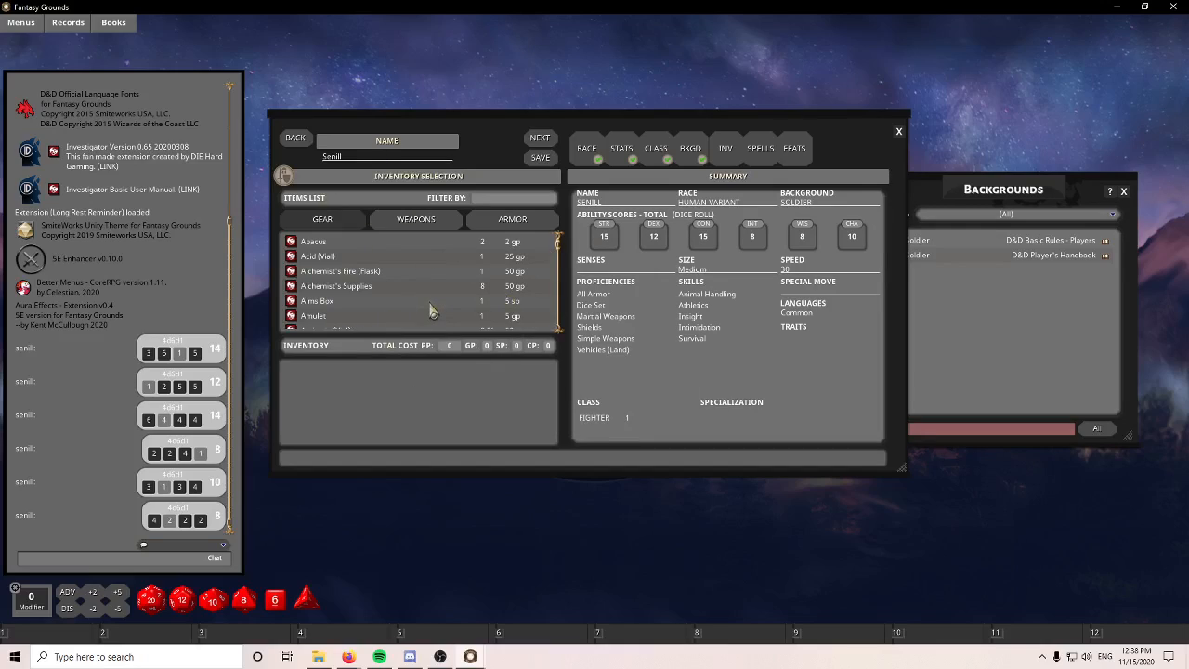
scroll(433, 302, down, 5)
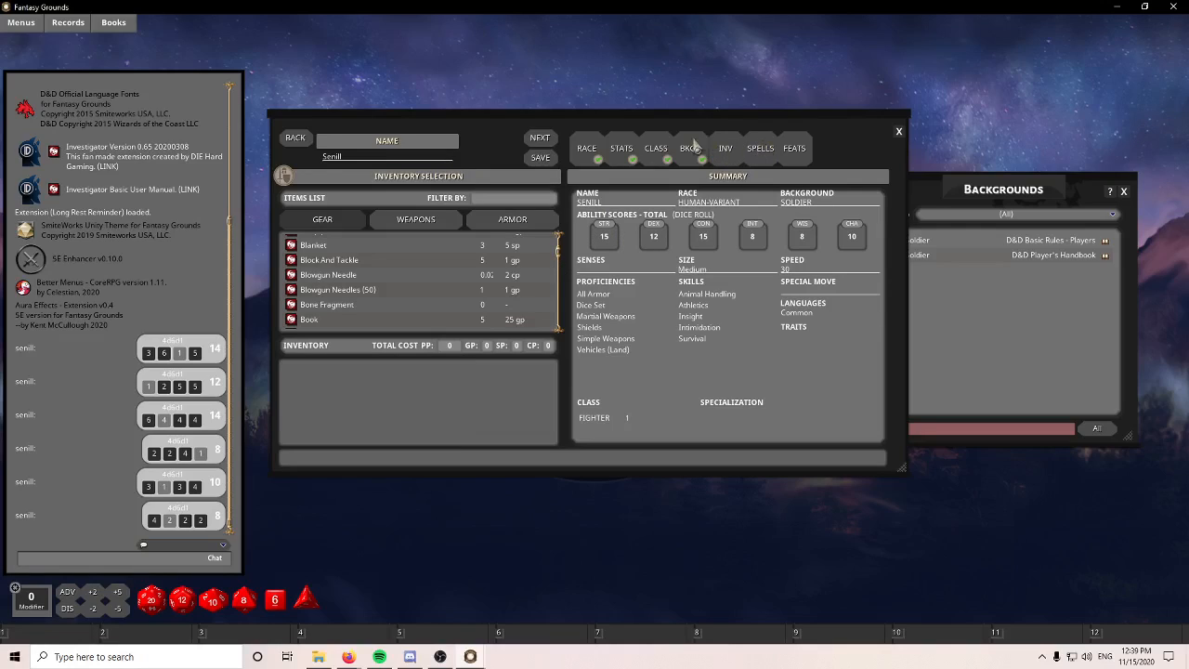
Choose Heavy Armor Master as the Human-variant feat with the Feats records open for reference, and save the character.
click(787, 154)
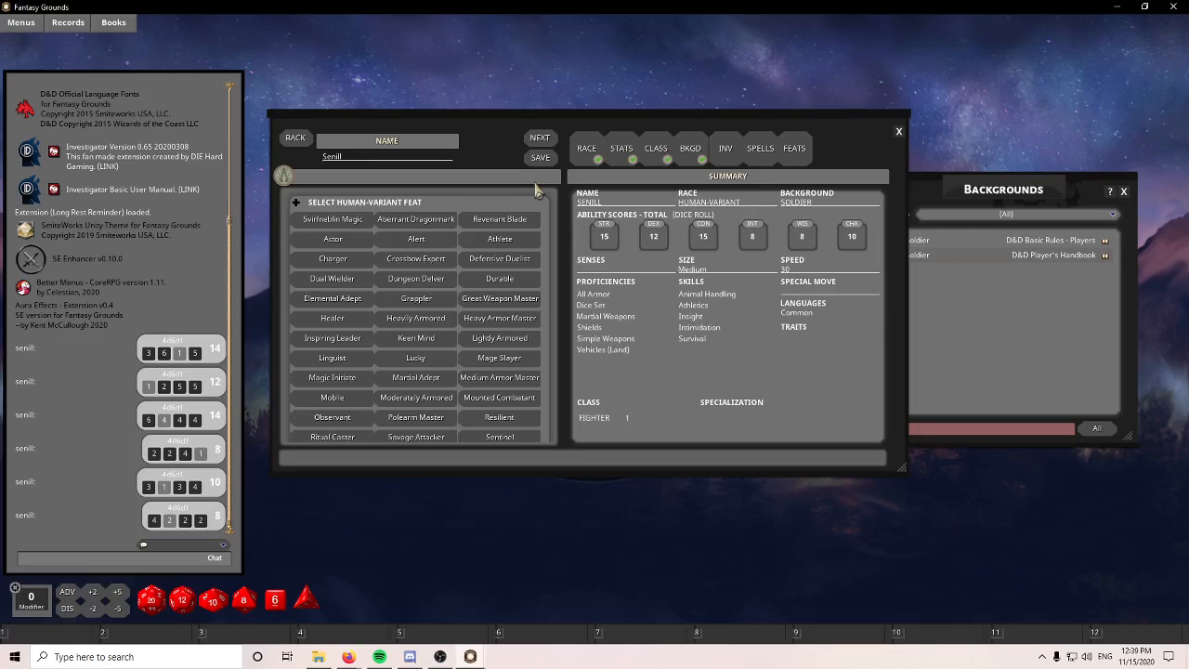
click(64, 28)
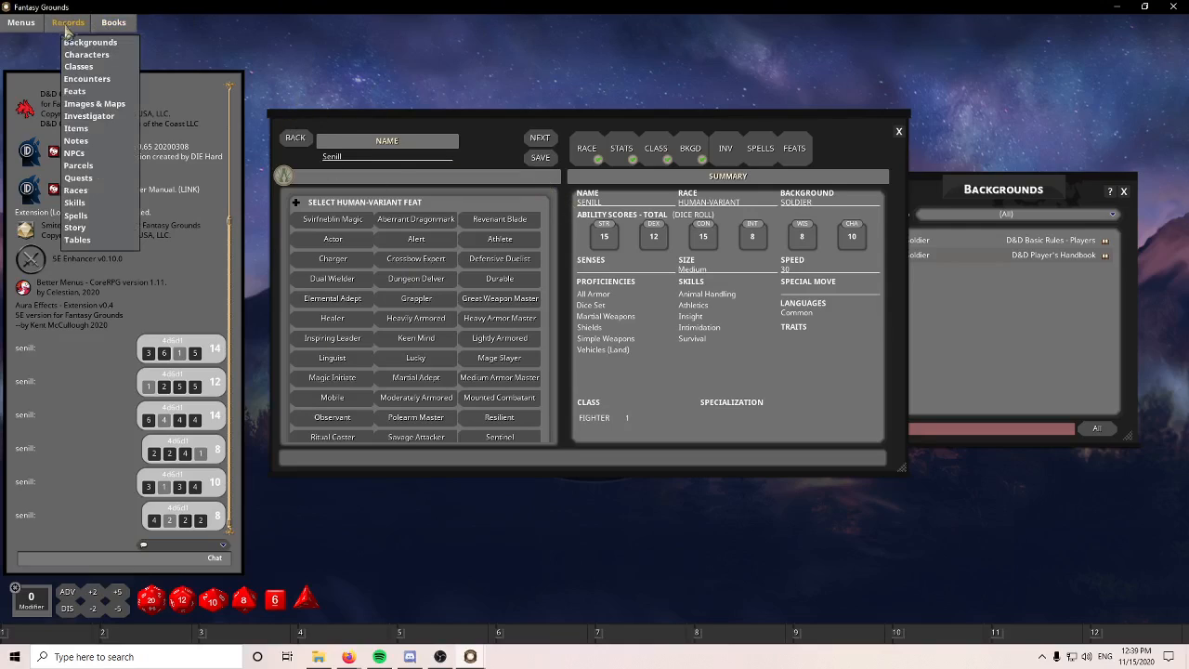
click(119, 94)
drag(1009, 216, 1026, 220)
scroll(971, 342, down, 15)
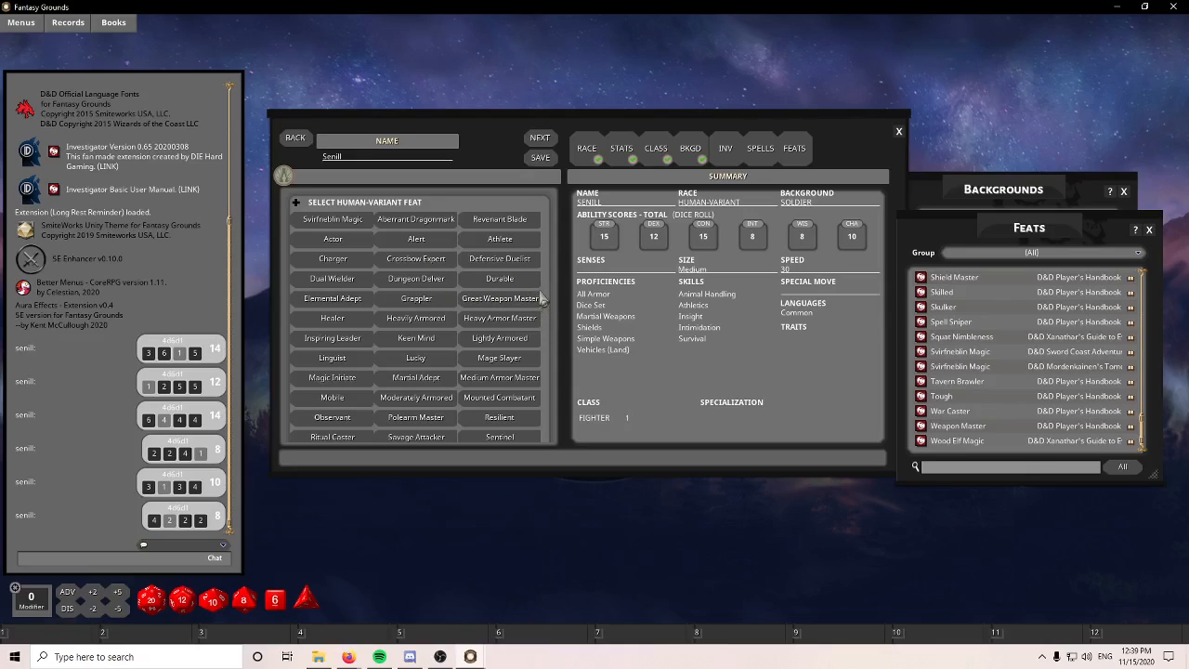
click(492, 321)
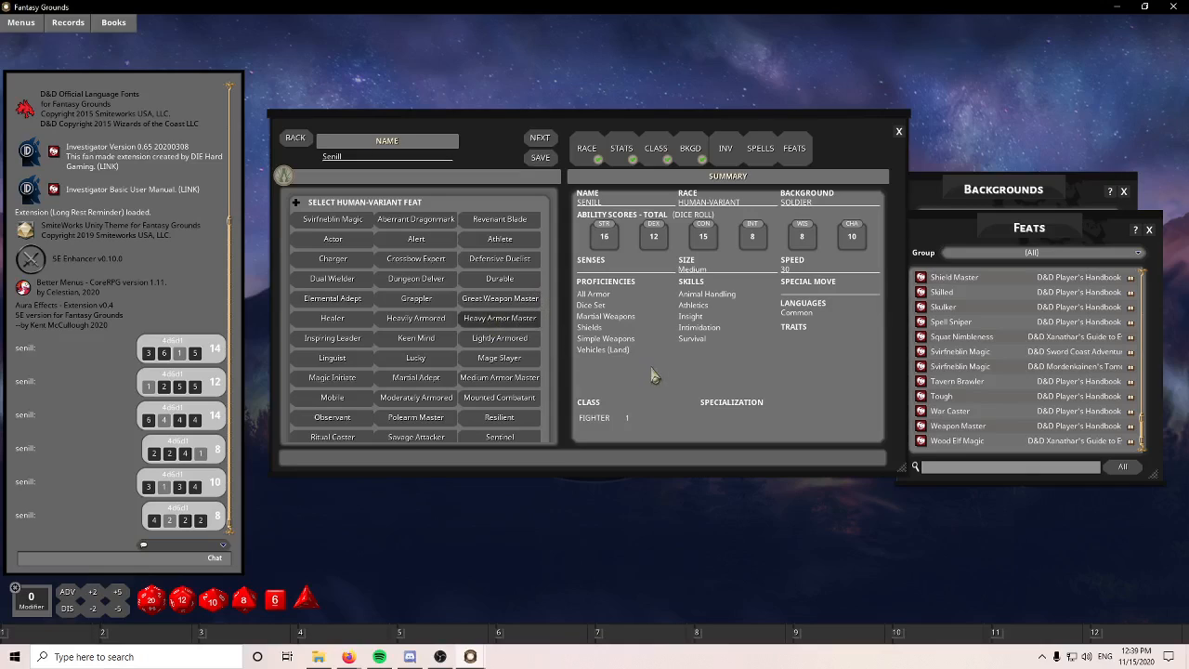
scroll(456, 340, down, 5)
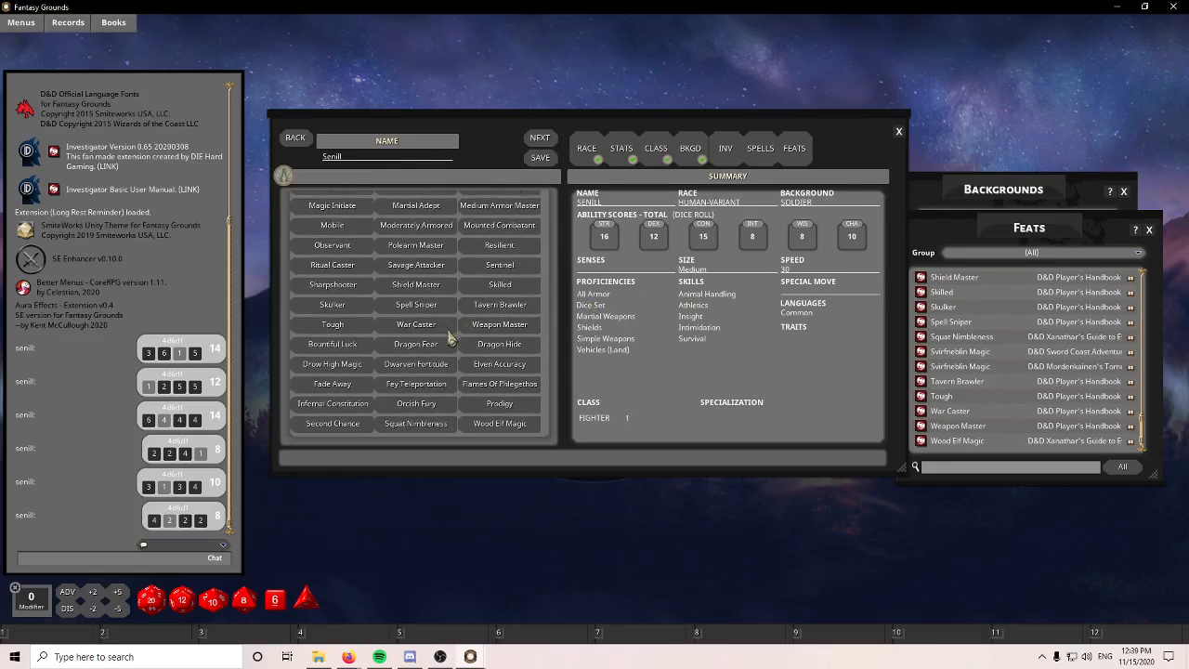
scroll(450, 367, up, 5)
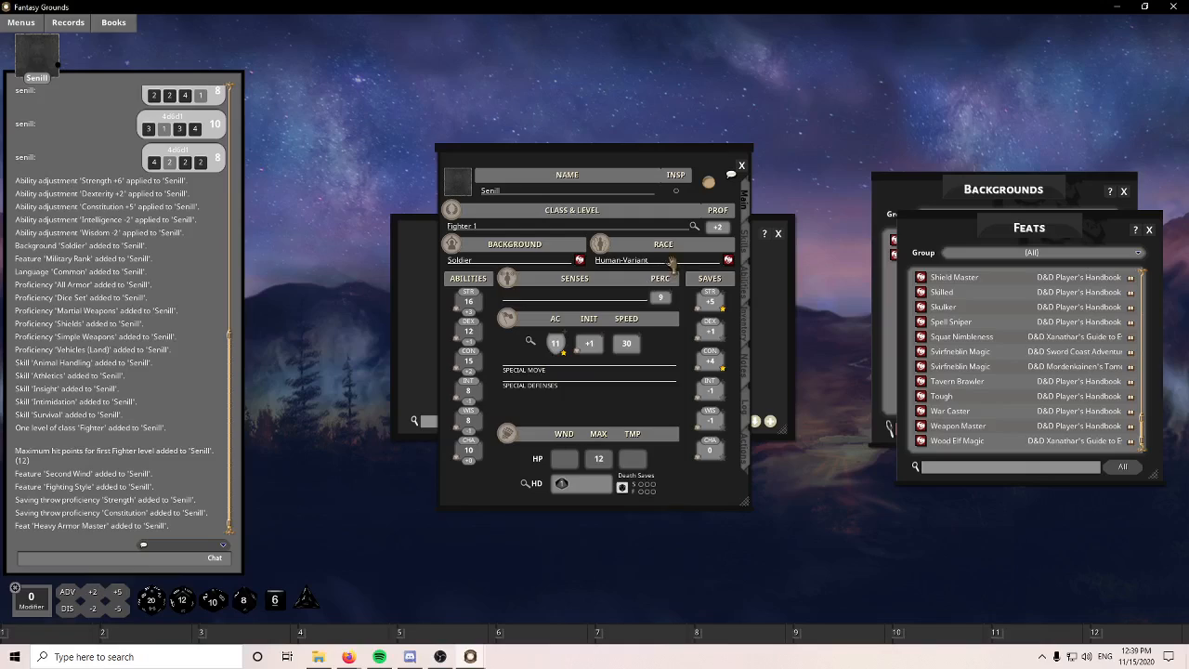
Review the skill list and its proficiencies on the new character's sheet.
click(748, 247)
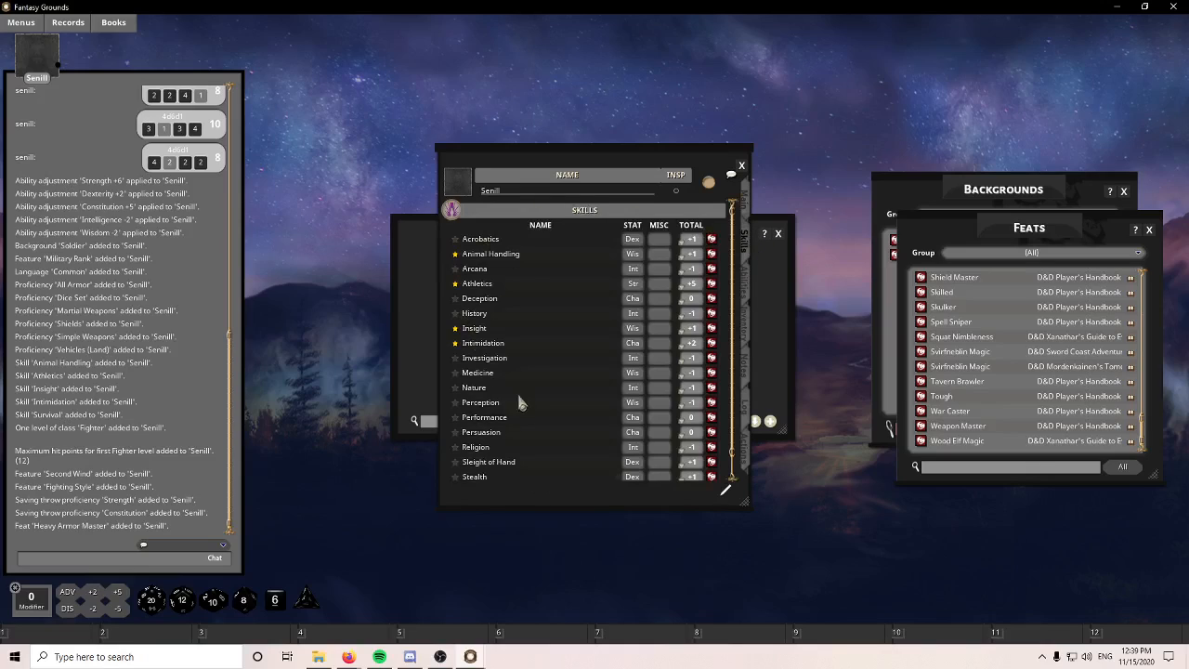
scroll(502, 386, down, 1)
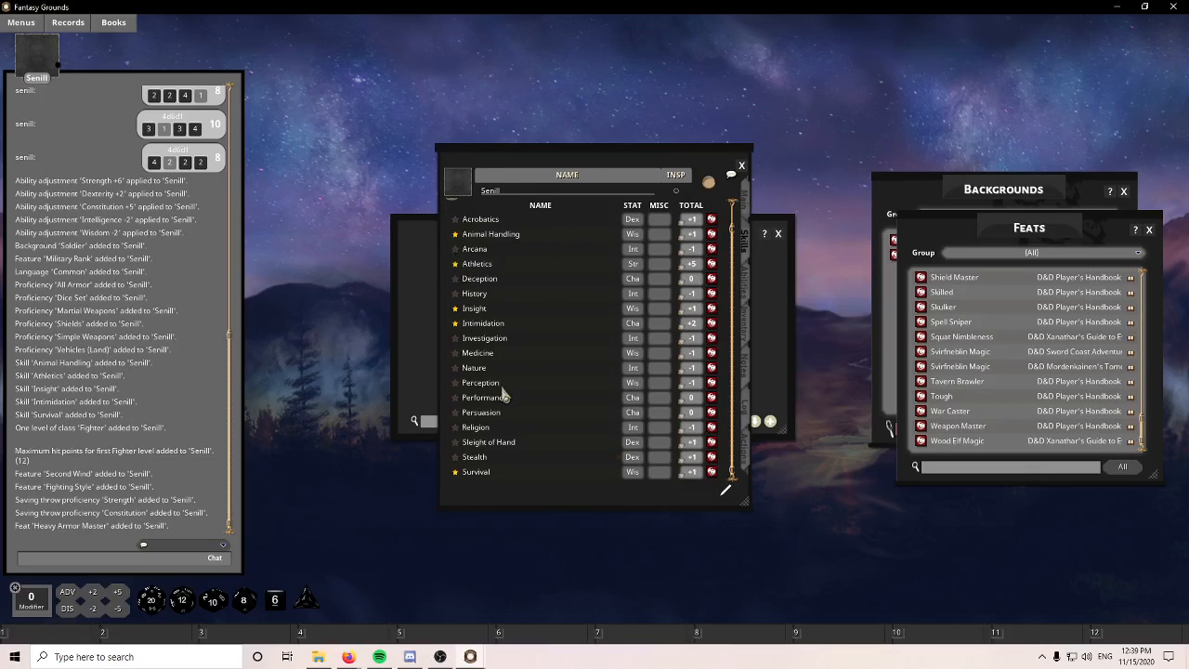
scroll(548, 381, up, 1)
Examine the character's feats, features and proficiencies, and read the options of the Fighting Style feature.
click(745, 280)
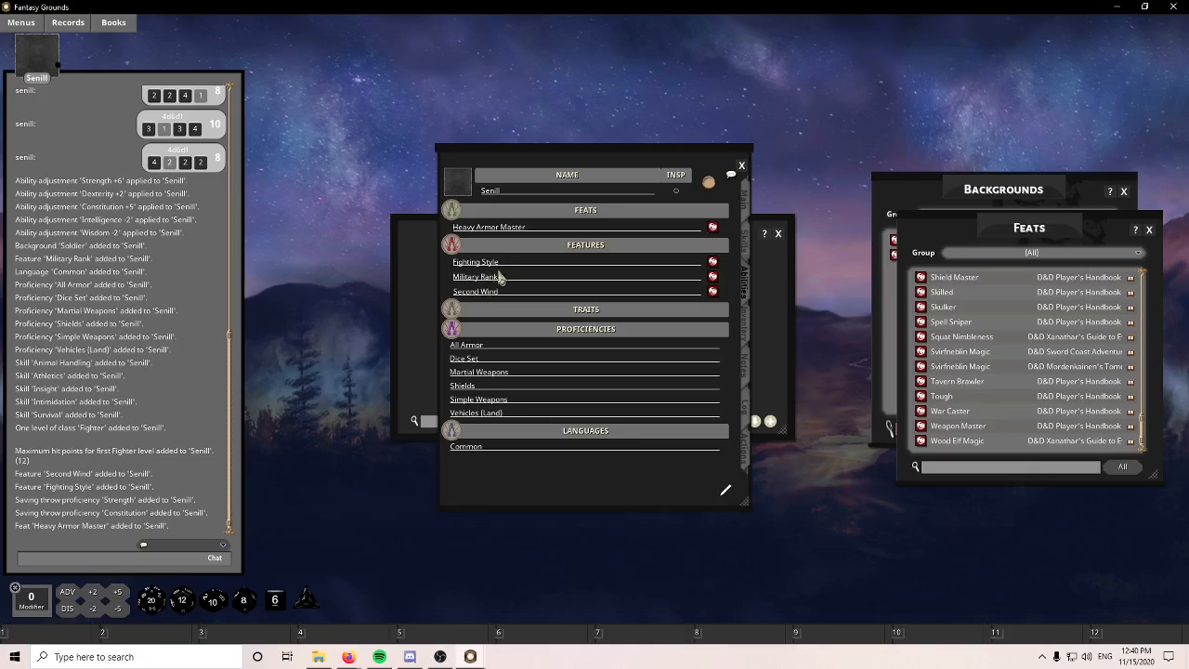
click(711, 264)
scroll(577, 321, down, 2)
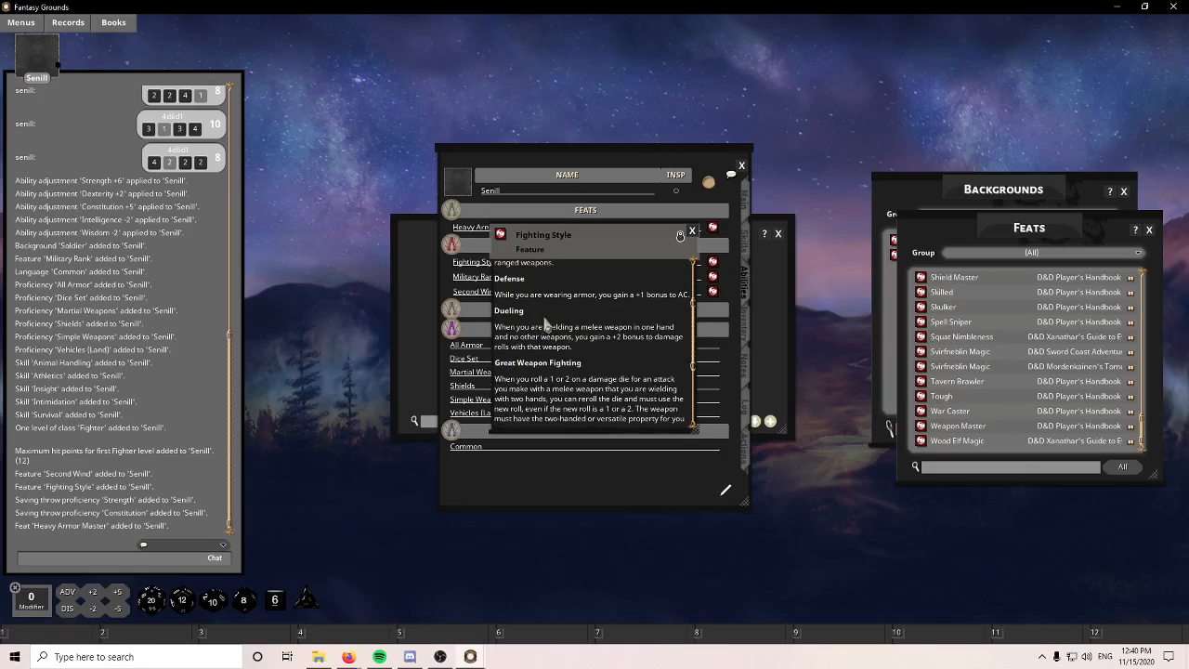
click(500, 280)
scroll(571, 316, down, 3)
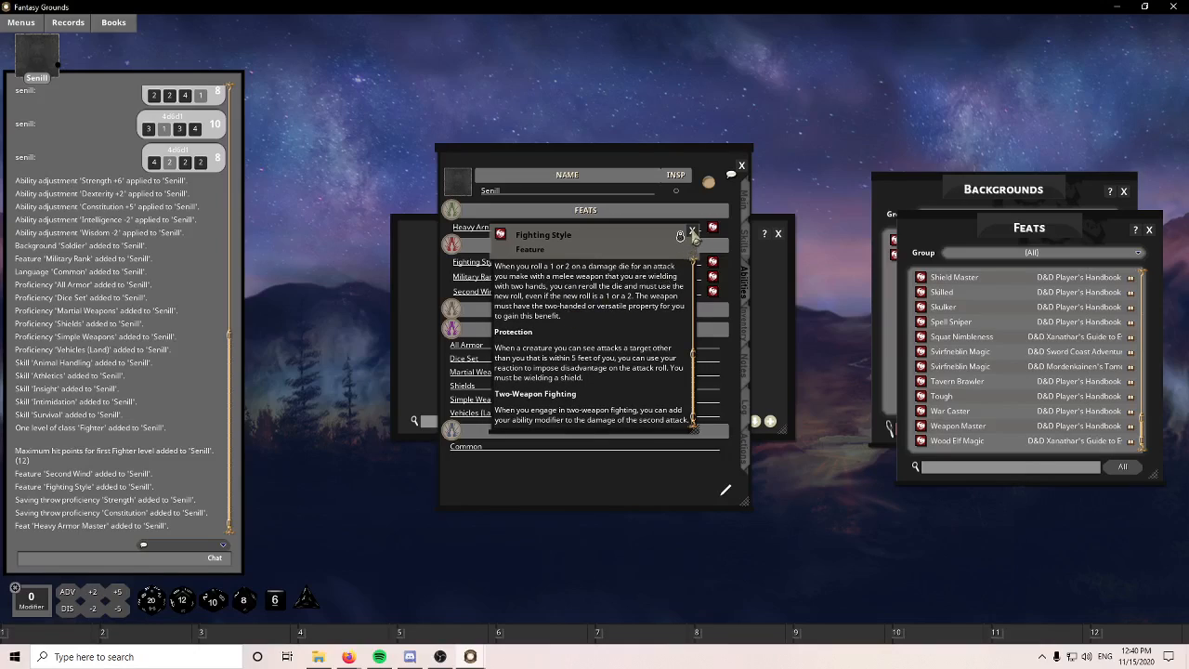
click(691, 231)
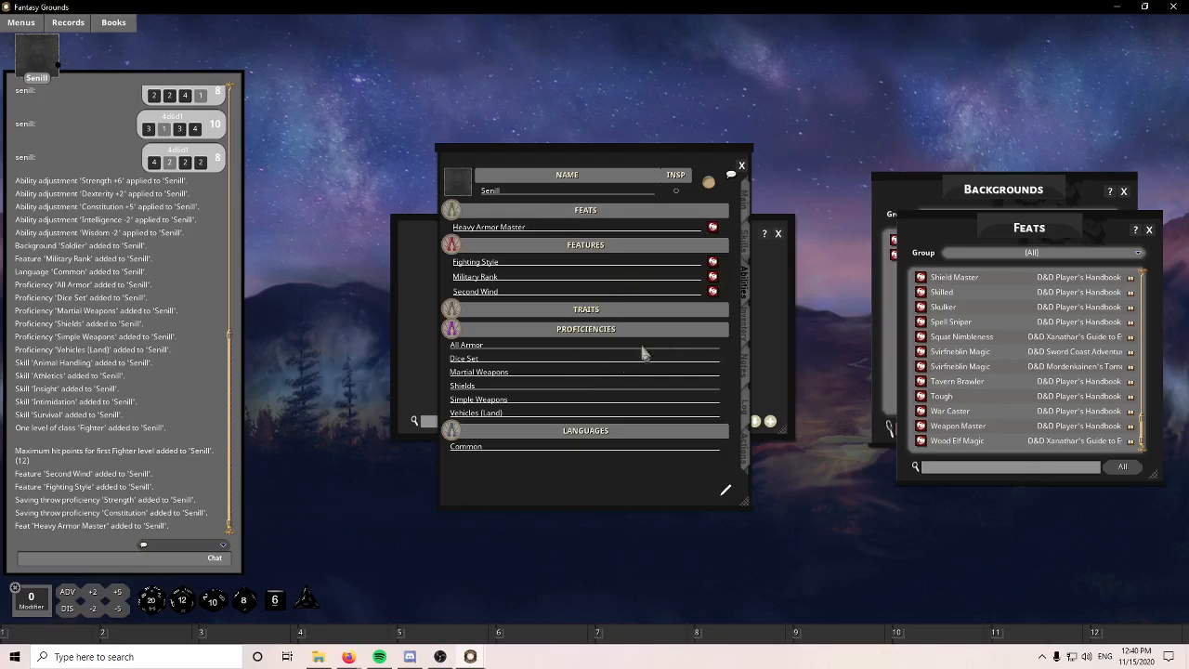
Search the Items records for "sword" and add a Greatsword to the character's inventory.
click(744, 332)
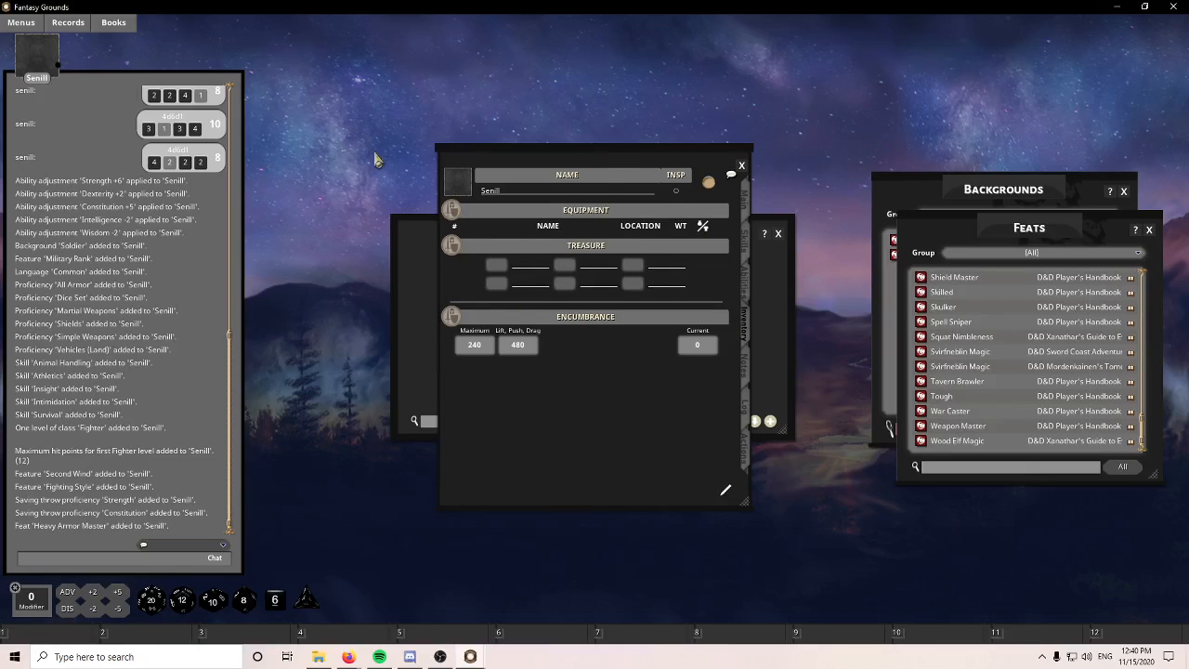
click(78, 24)
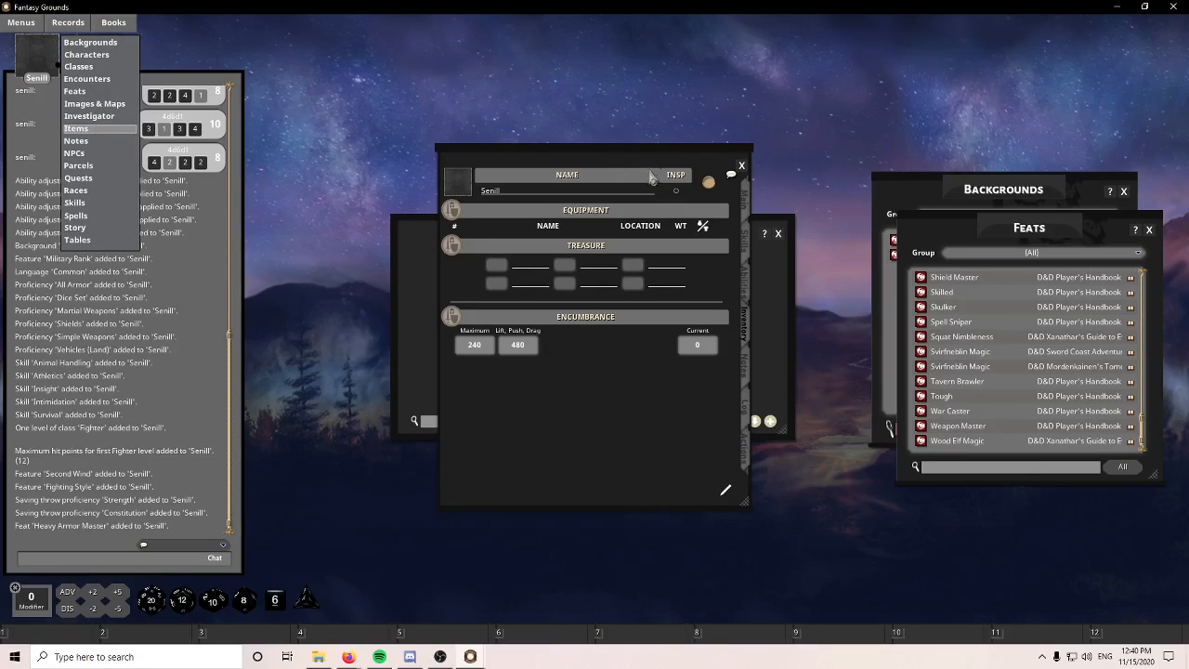
drag(624, 211, 1055, 218)
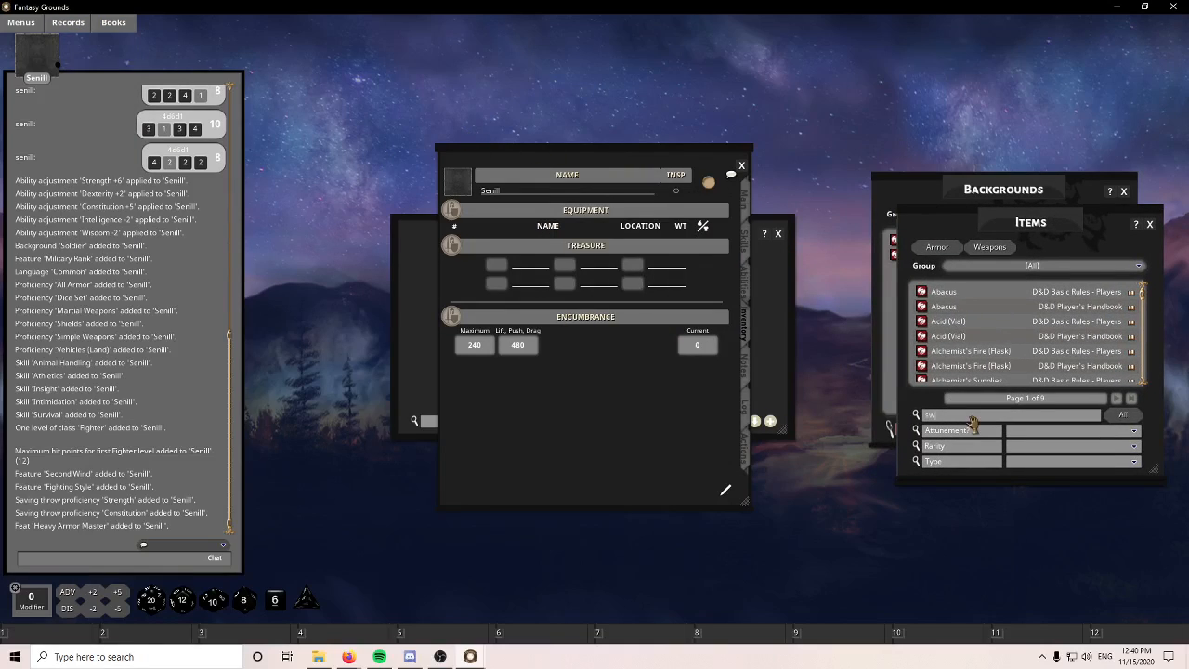
key(Return)
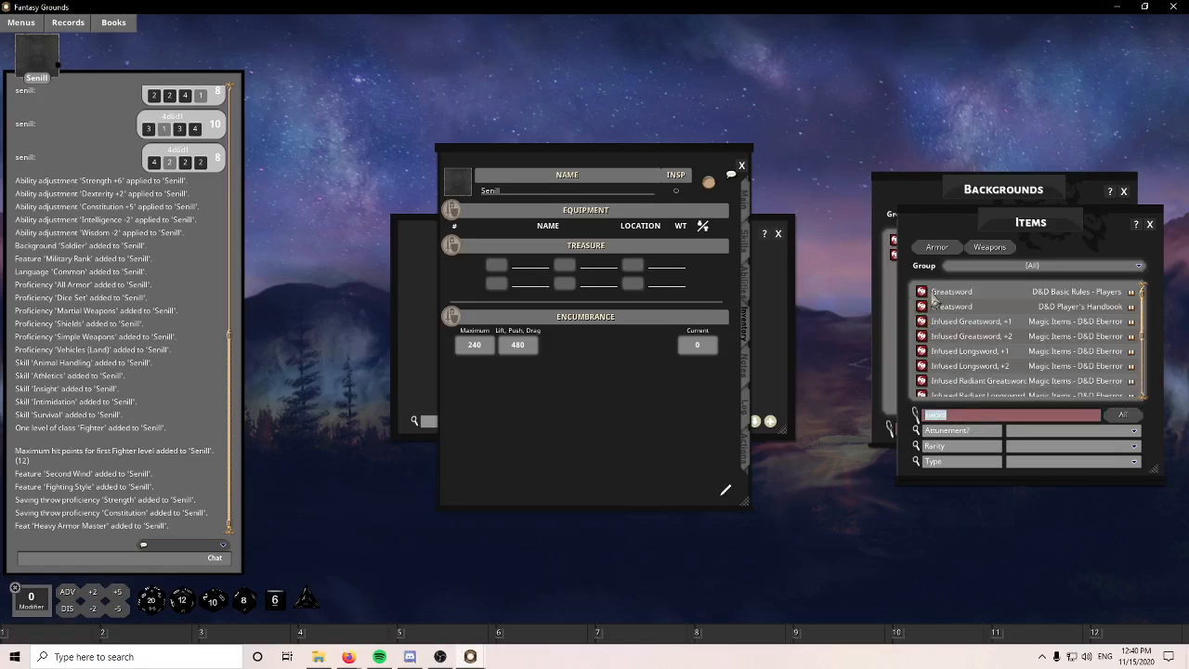
drag(601, 234, 599, 240)
Find and add a Bag (Small) and an Infused Leather Armor of Acid Resistance to the character's equipment.
text(bag)
key(Return)
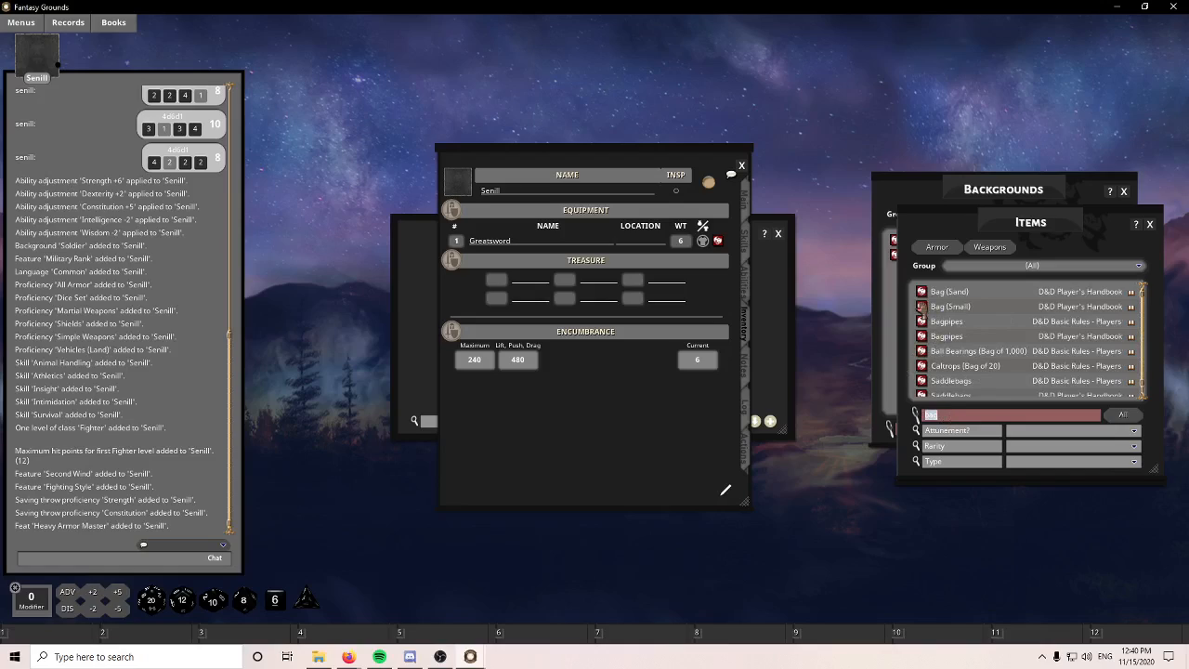
drag(582, 234, 582, 236)
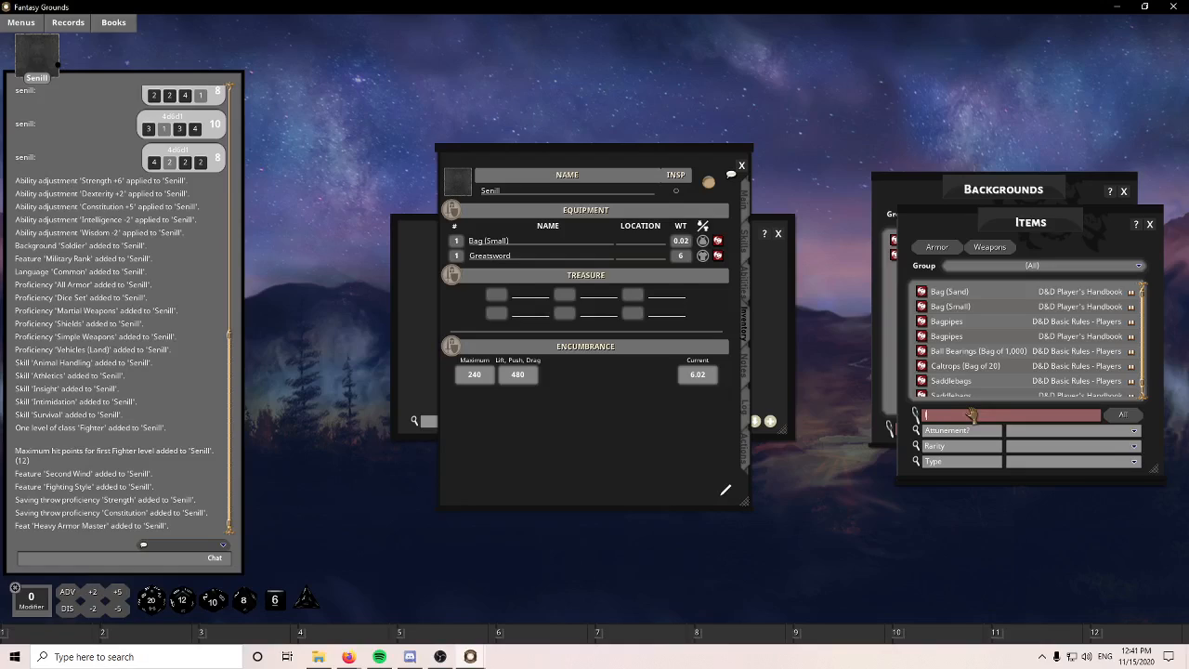
text(leath)
key(Return)
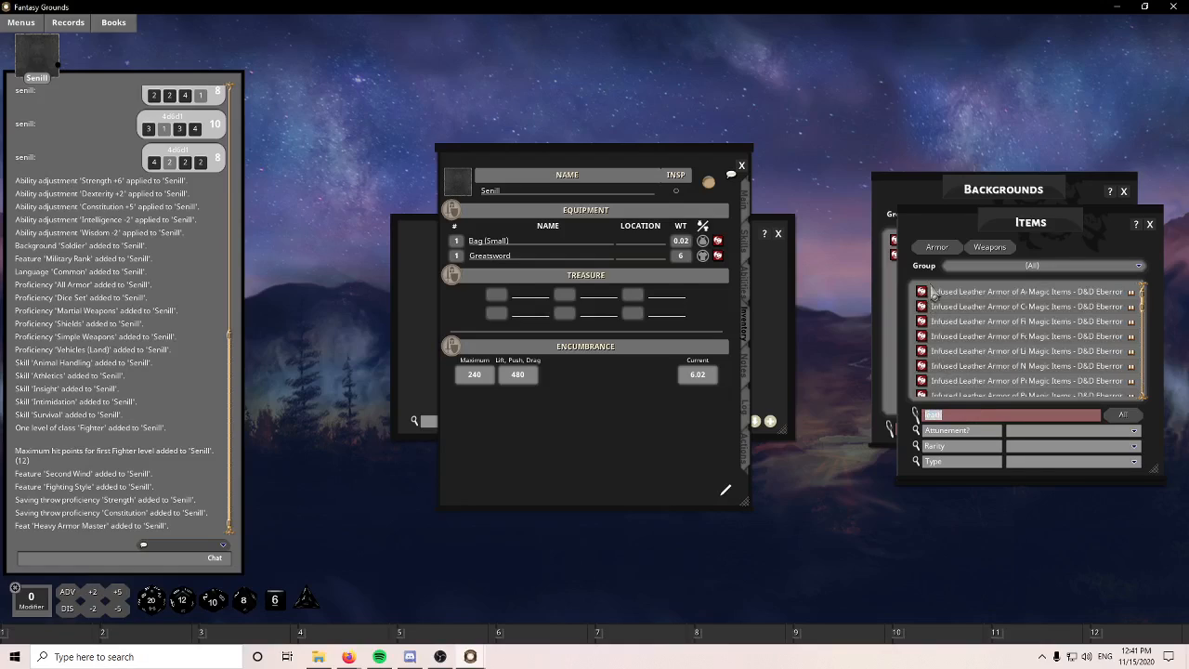
drag(558, 246, 559, 249)
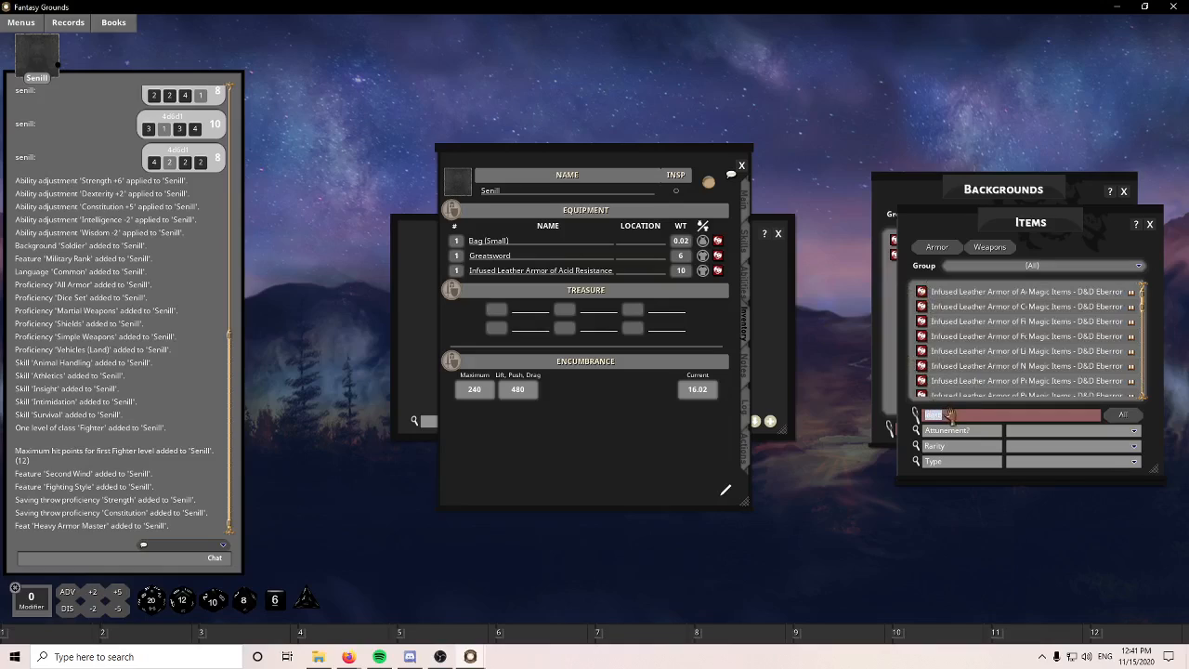
Find and add a Dagger and a Bedroll from the Items records to the character's equipment.
text(dagger)
key(Return)
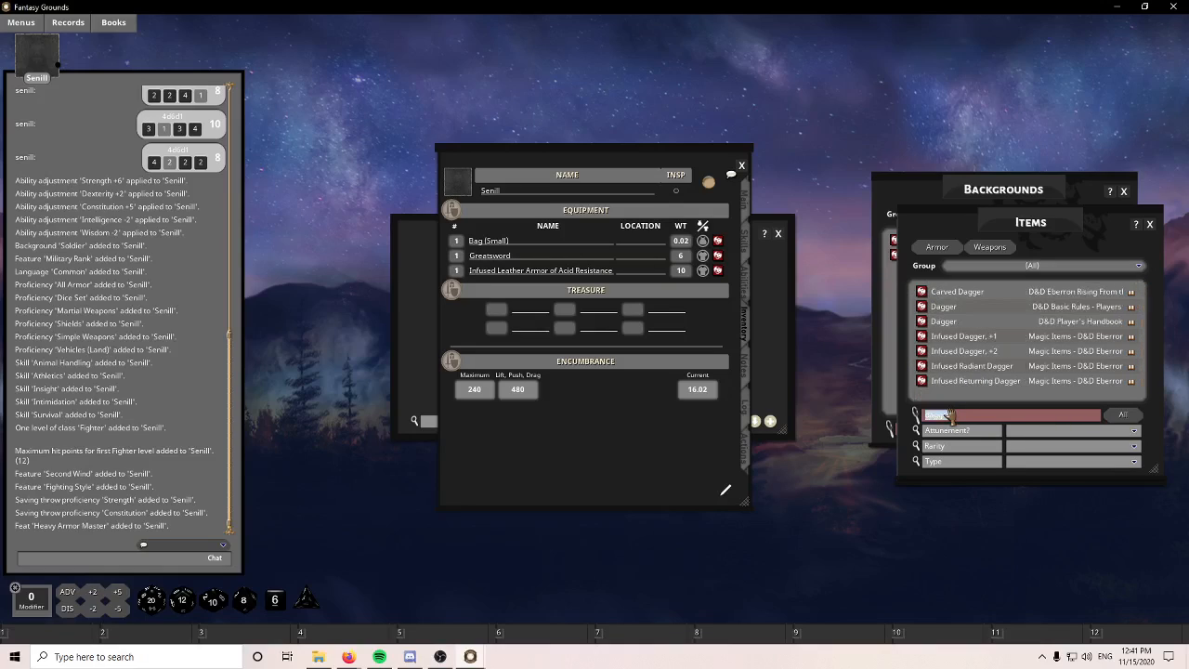
drag(924, 307, 585, 263)
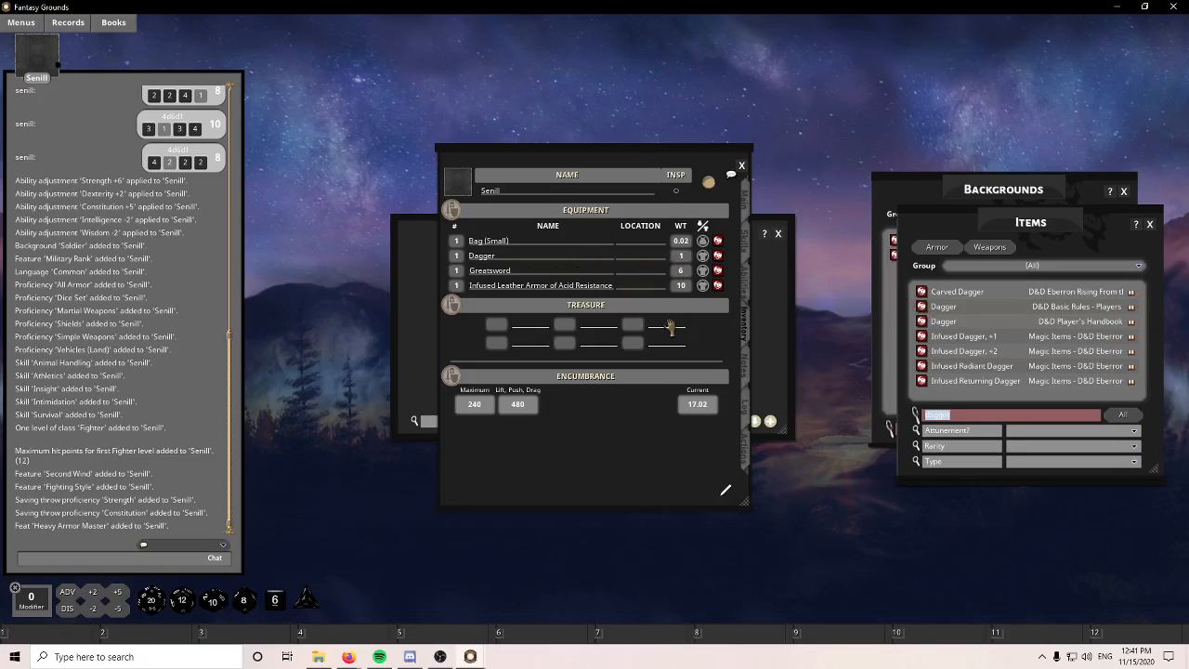
click(703, 255)
click(952, 415)
text(bed)
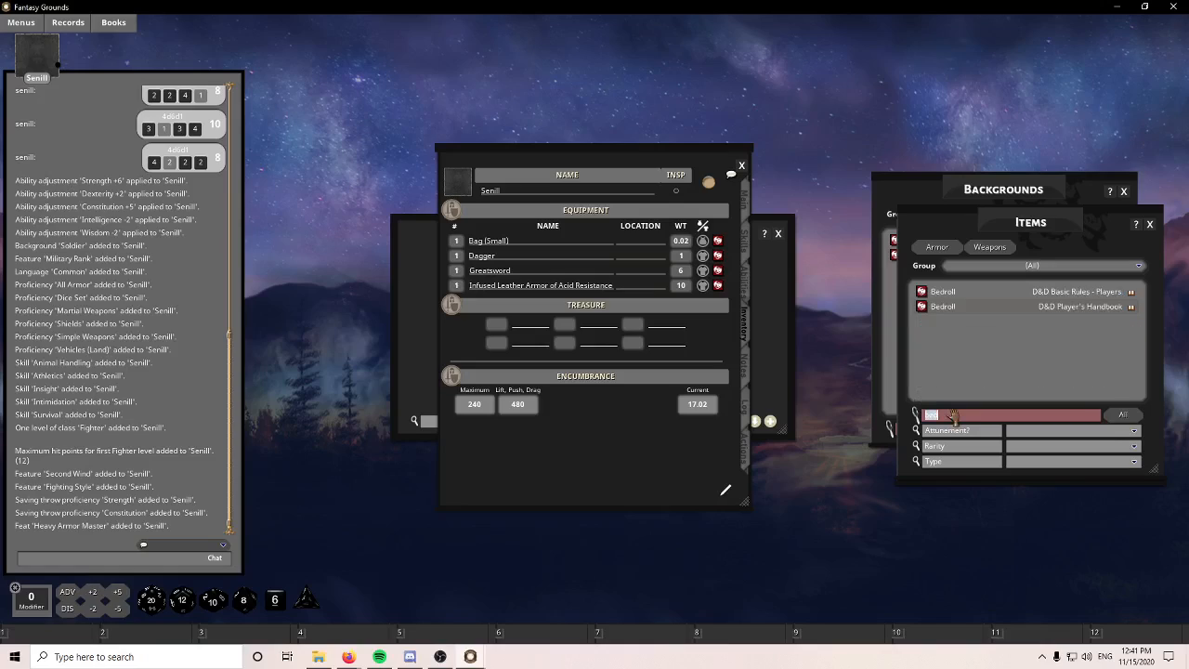
drag(924, 292, 579, 304)
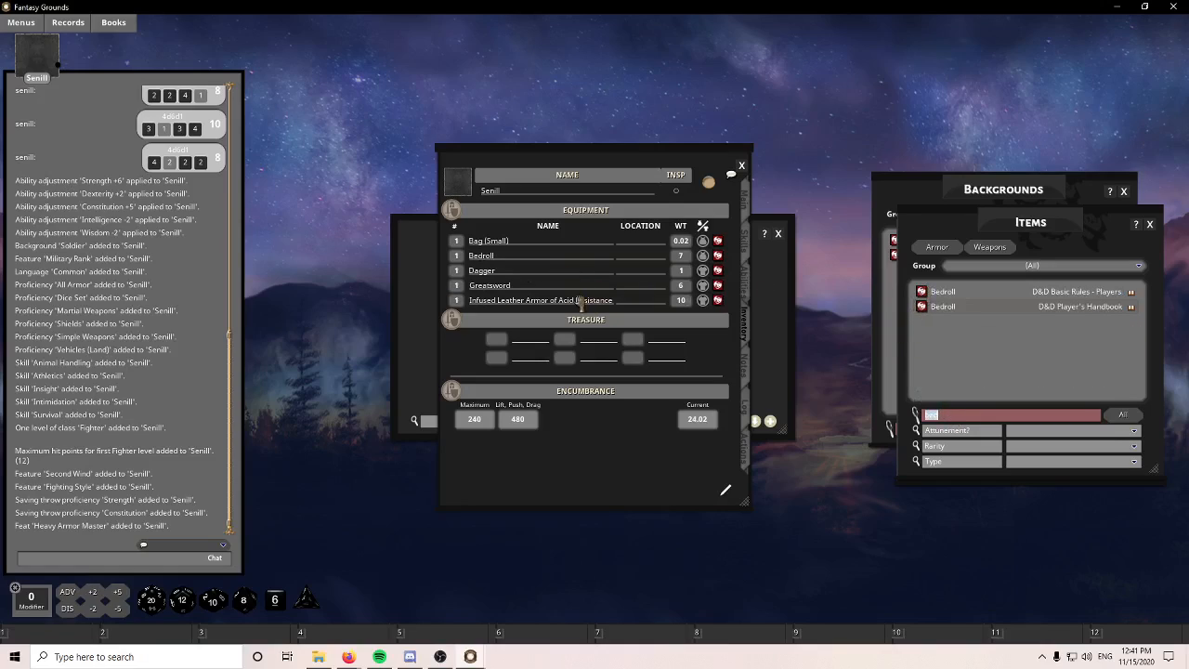
Cycle the carry states of the Greatsword and Dagger, leaving the Greatsword equipped and the Dagger carried.
click(703, 286)
click(703, 271)
click(702, 285)
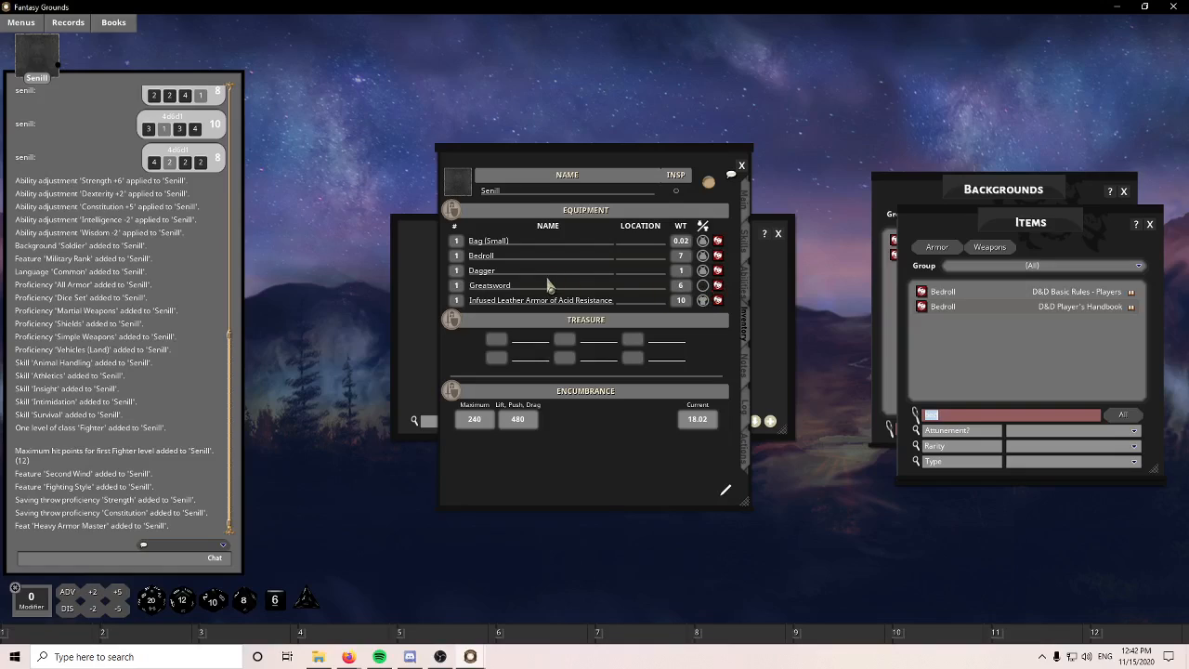
click(703, 270)
click(702, 285)
click(702, 270)
Set the location of the Bedroll and the Dagger to "bag (Small)" in the equipment list.
click(617, 245)
text(bag (Small)
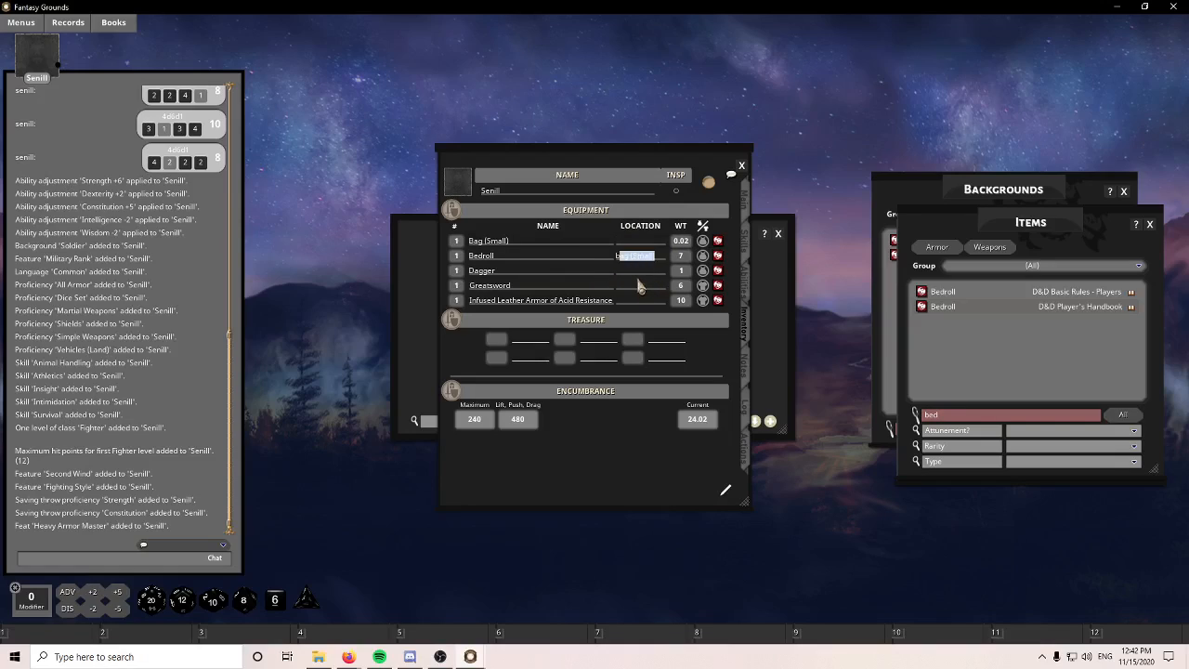
key(Tab)
text(b)
key(Tab)
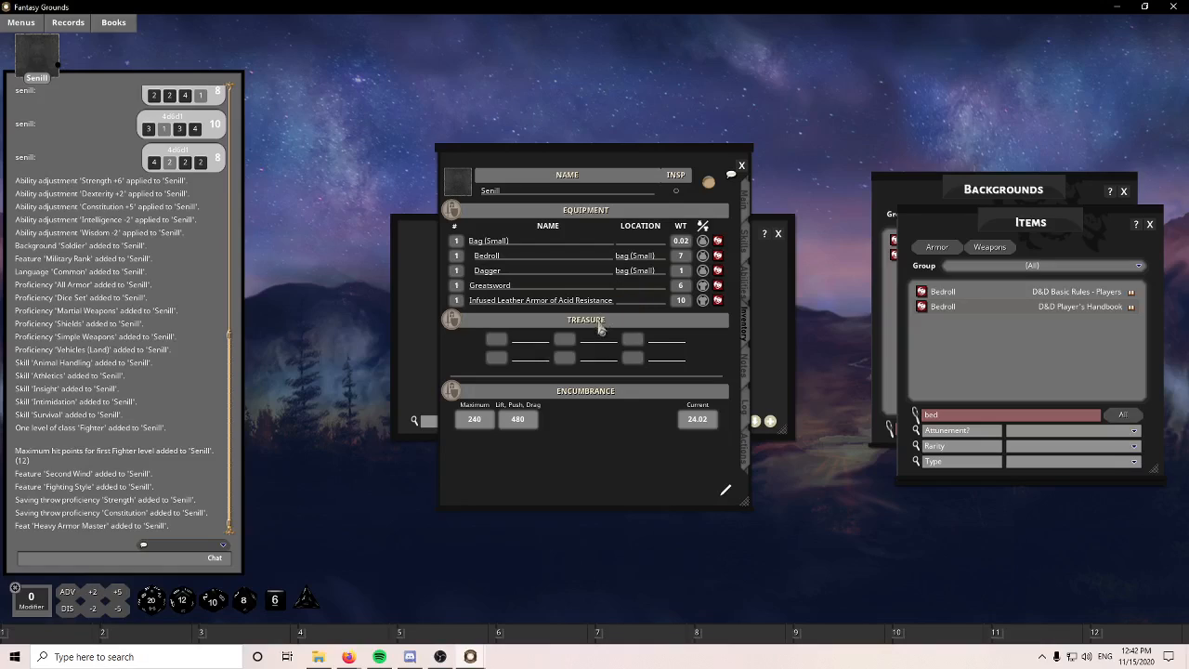
Examine the character's treasure entries, personal notes, adventure log and weapon actions.
click(541, 343)
click(749, 369)
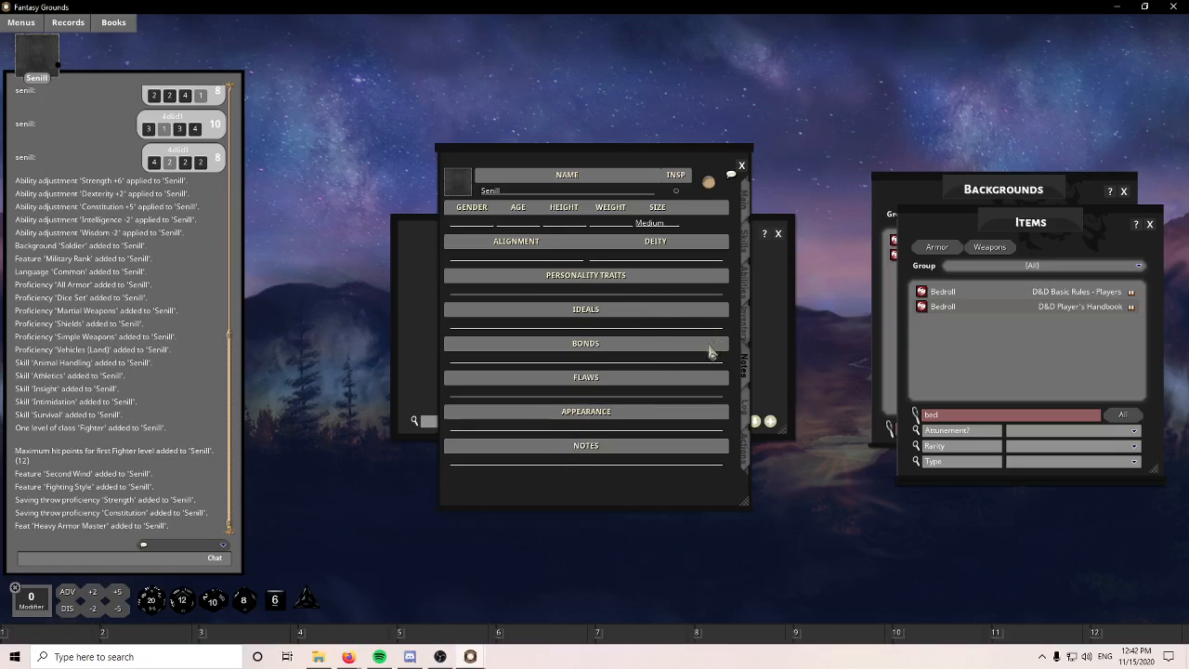
click(744, 407)
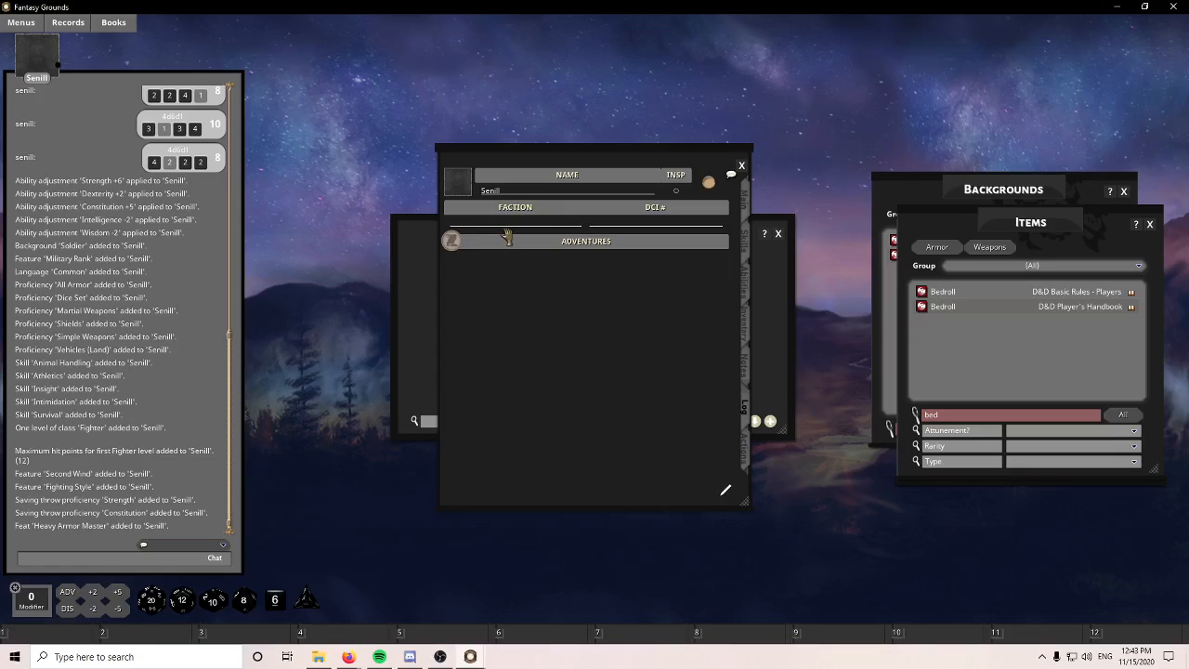
click(744, 457)
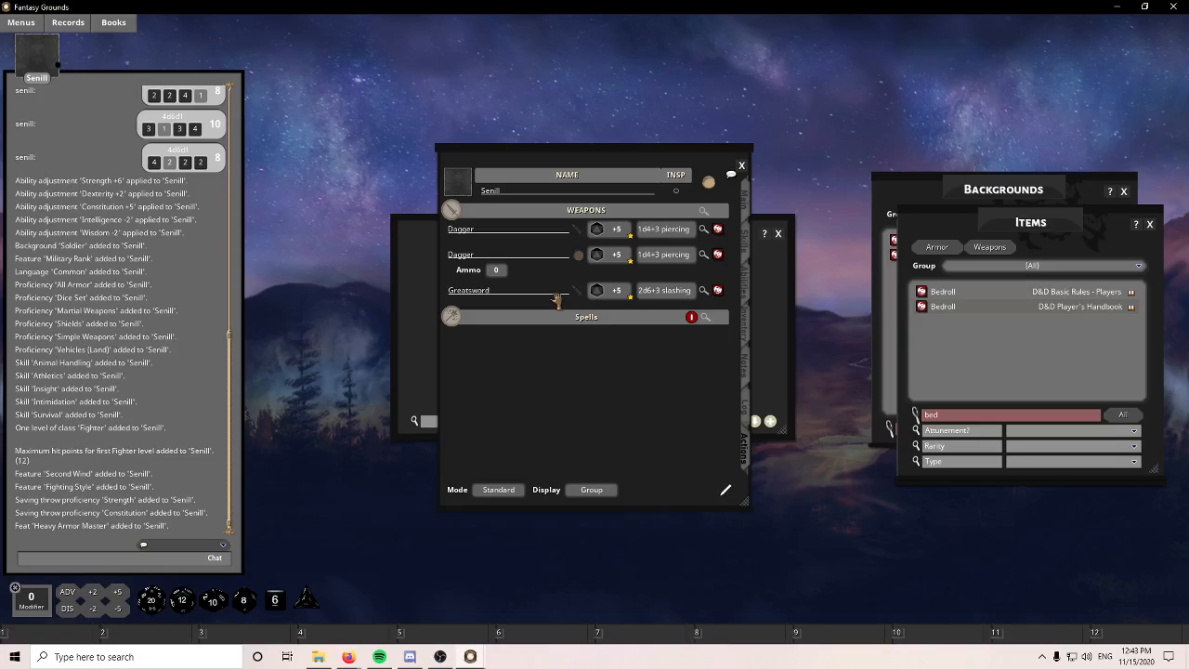
Browse the portrait folders, including Dragonborn, and set the character's portrait to the red, open-mouthed creature.
click(457, 184)
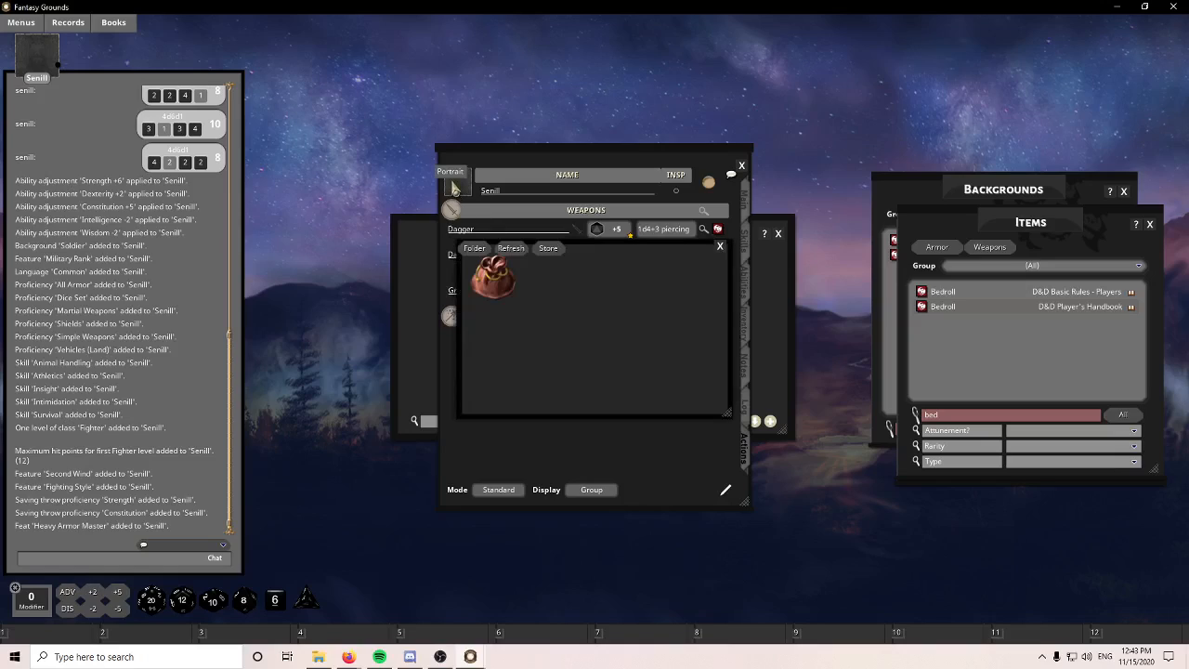
click(500, 286)
click(546, 281)
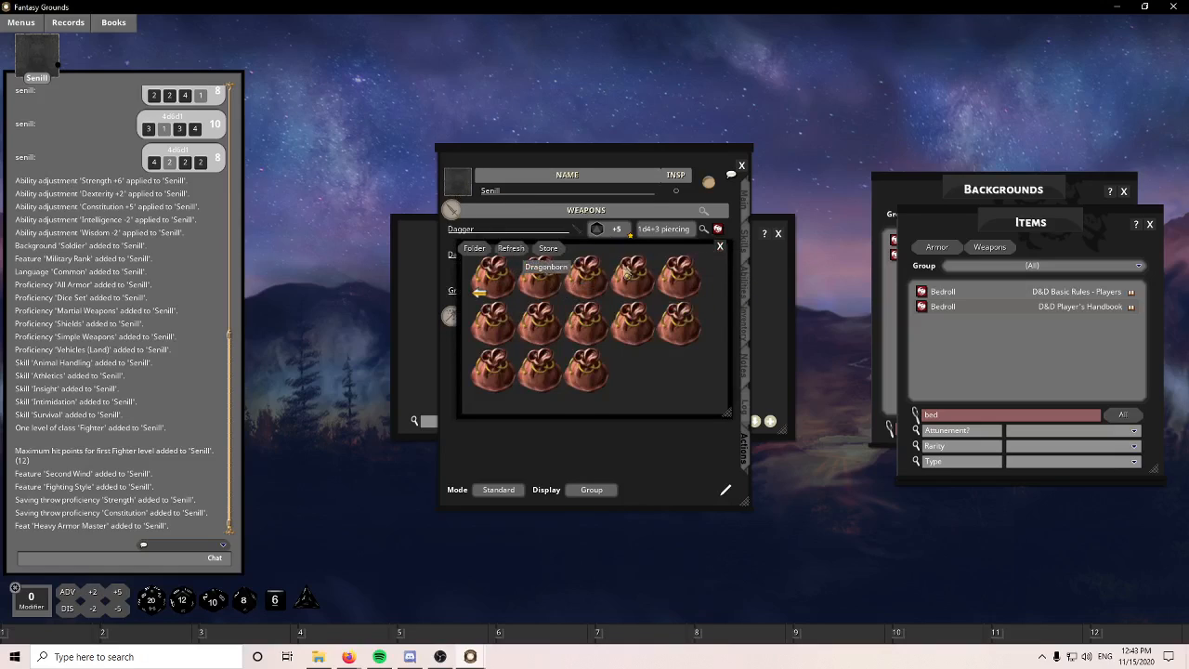
click(538, 288)
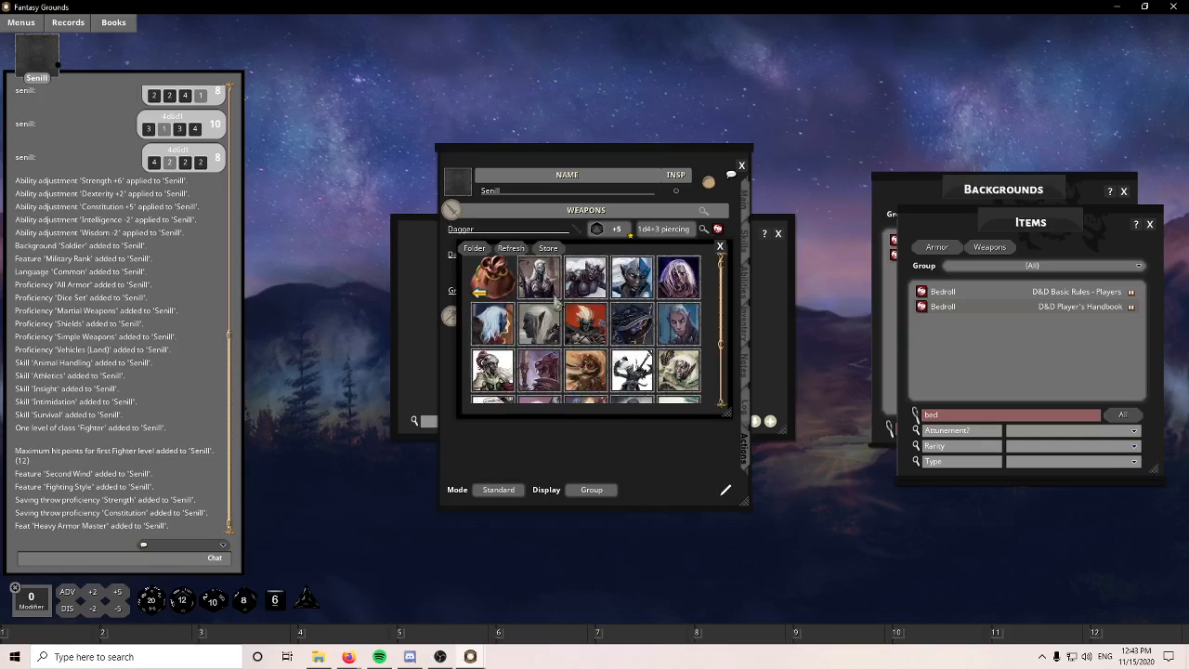
click(495, 288)
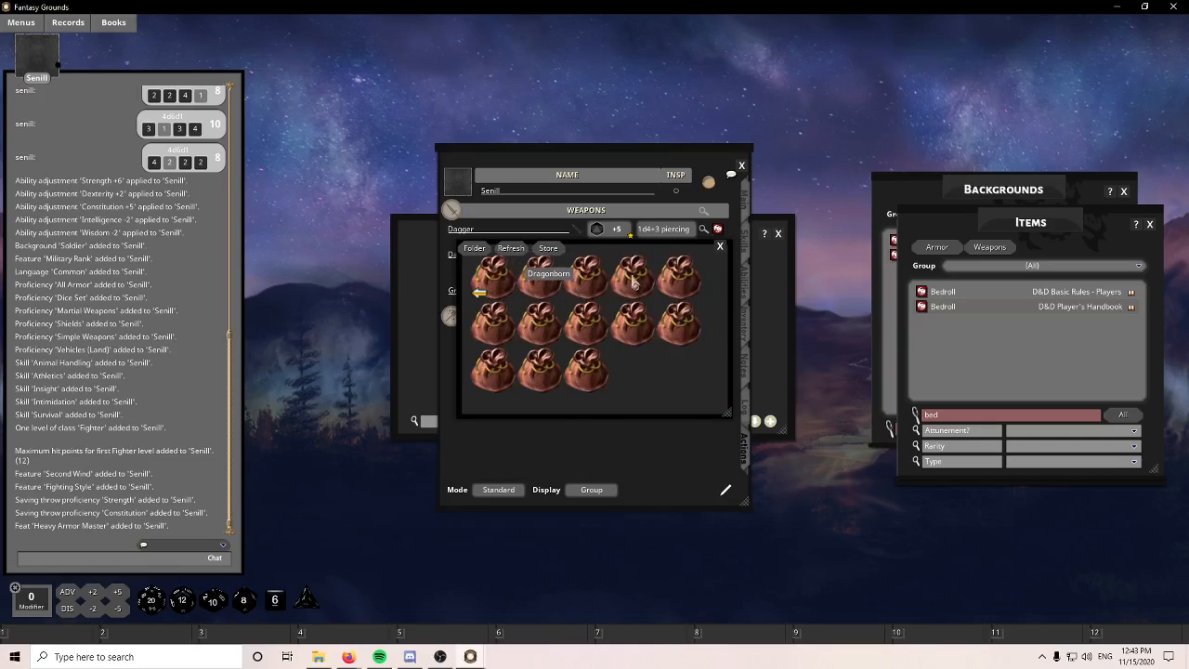
click(623, 285)
click(591, 279)
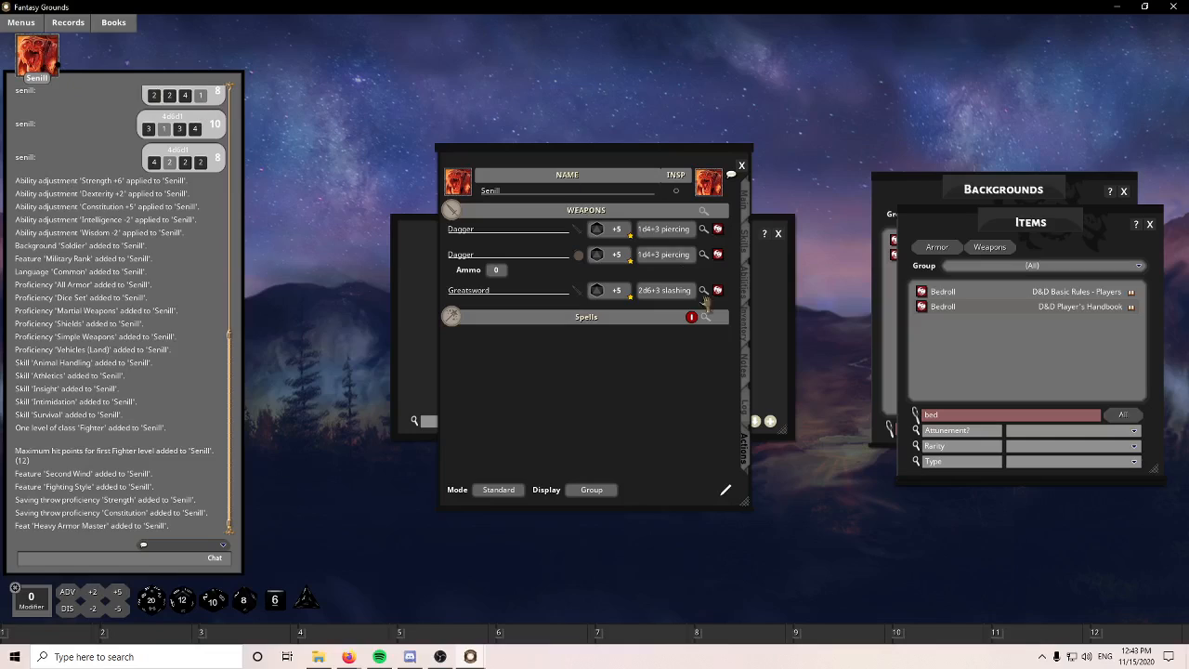
Review the character sheet's log, notes, inventory, abilities, skills and main pages, ending at the weapon actions.
click(745, 408)
click(748, 369)
click(748, 327)
click(746, 285)
click(746, 325)
click(750, 295)
click(748, 249)
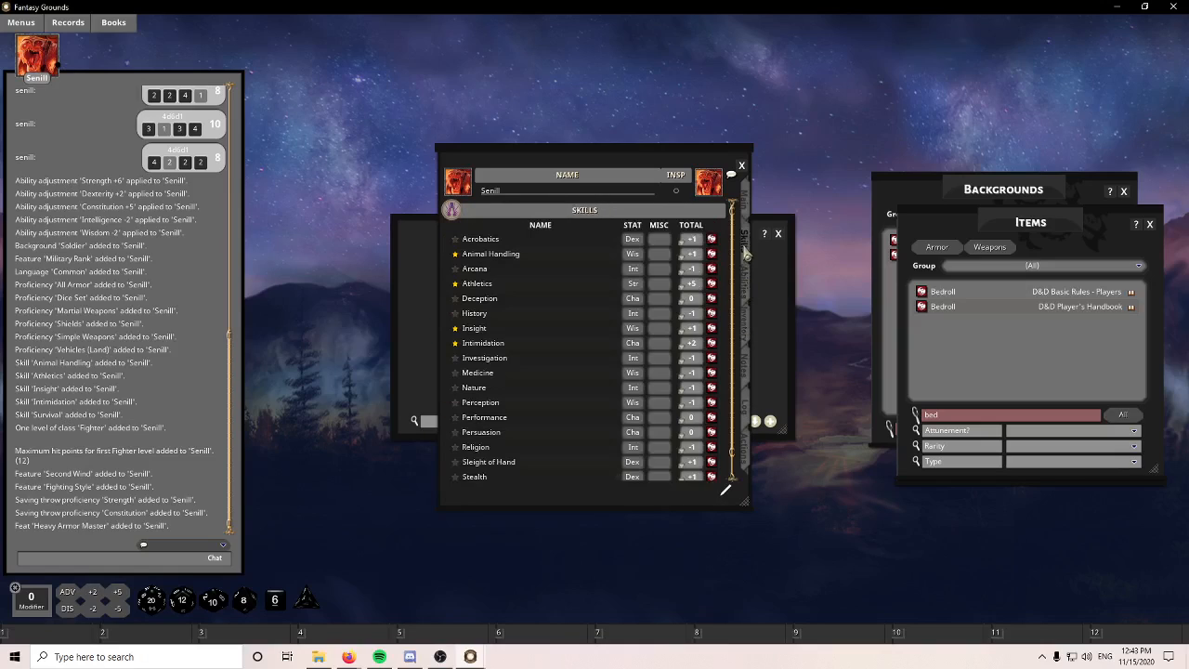
click(752, 209)
click(753, 444)
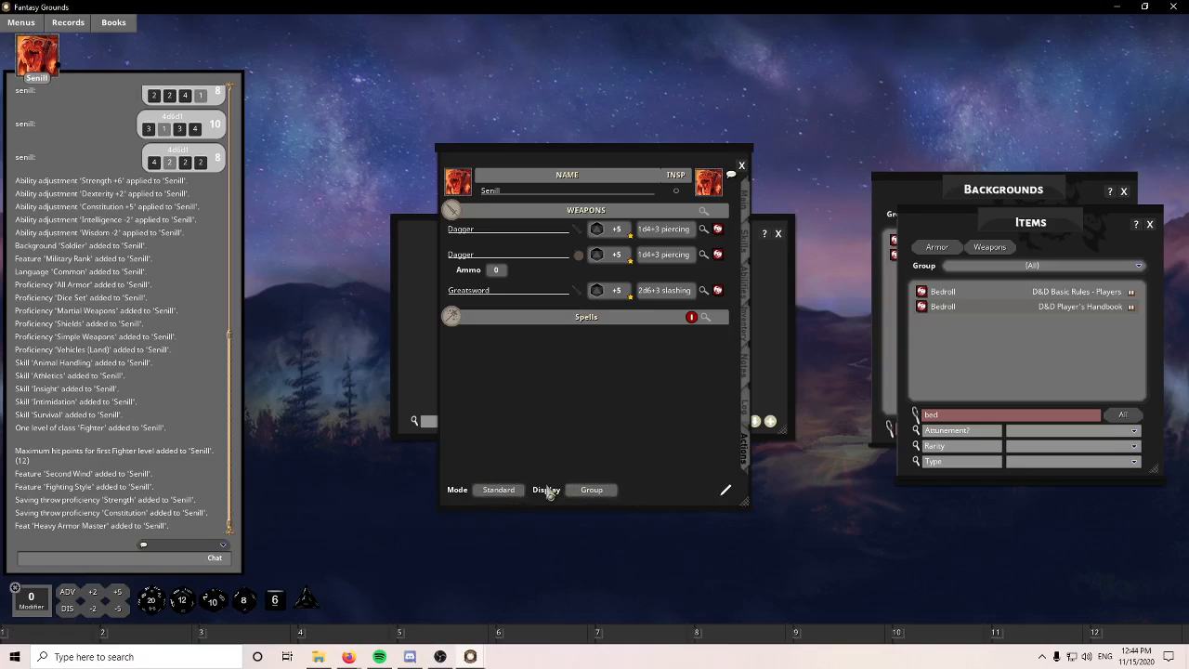
Compare the Standard and Preparation modes and the display options for actions, ending in Standard mode with Group display.
click(502, 492)
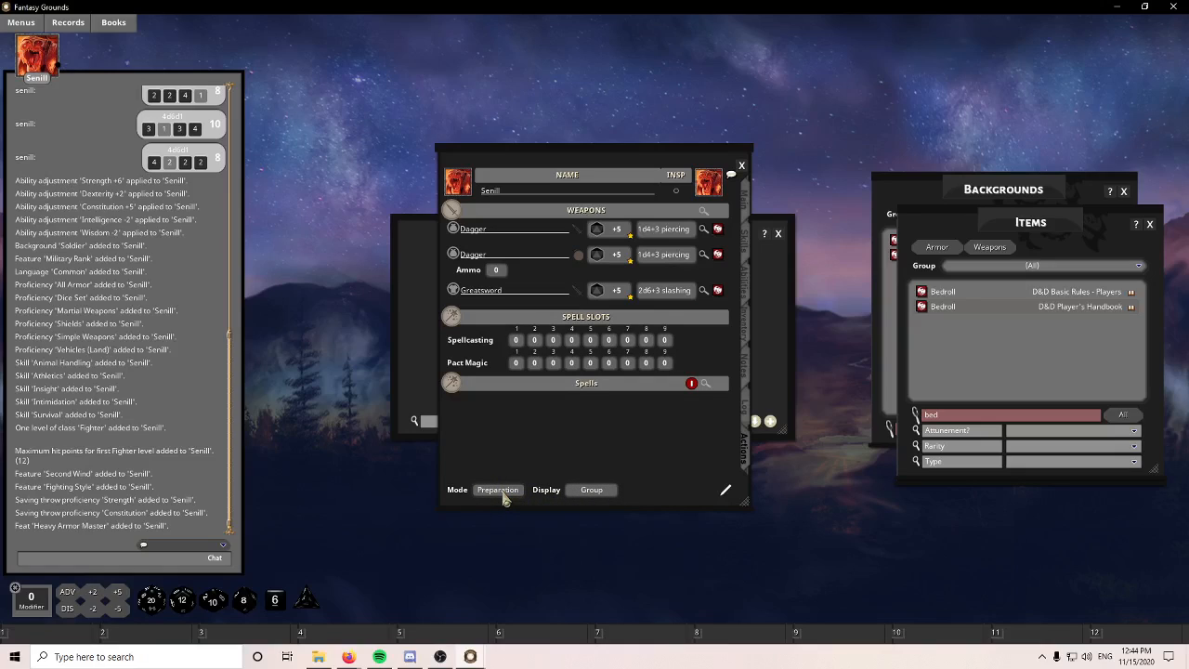
click(503, 492)
click(502, 492)
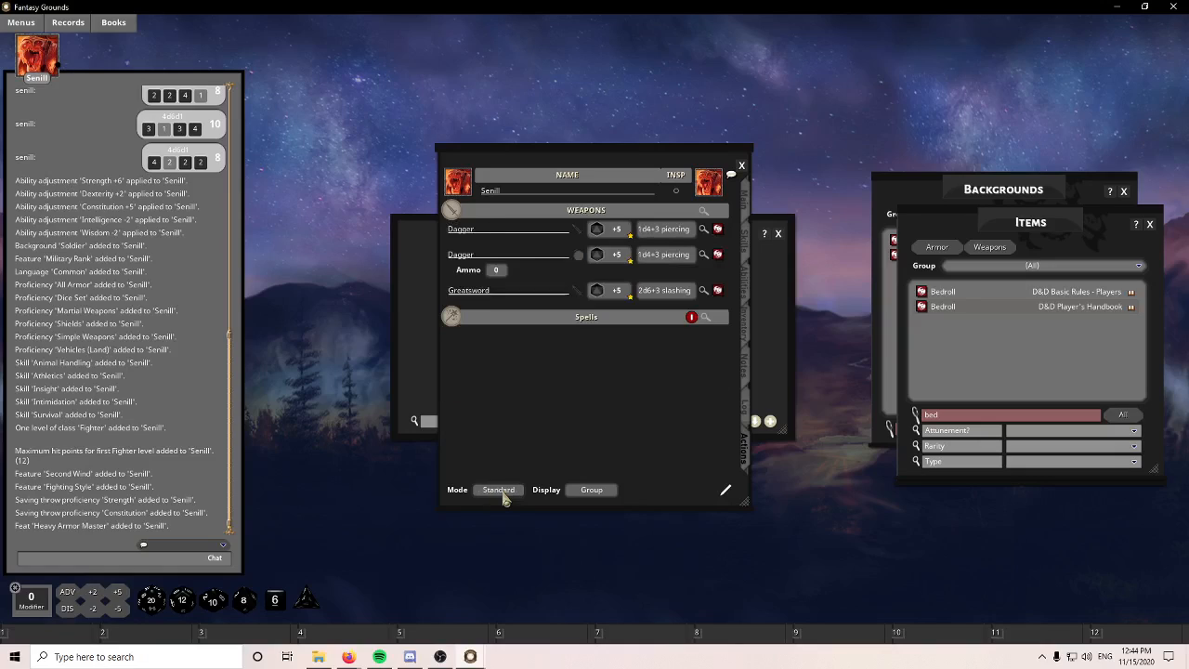
click(592, 490)
click(591, 490)
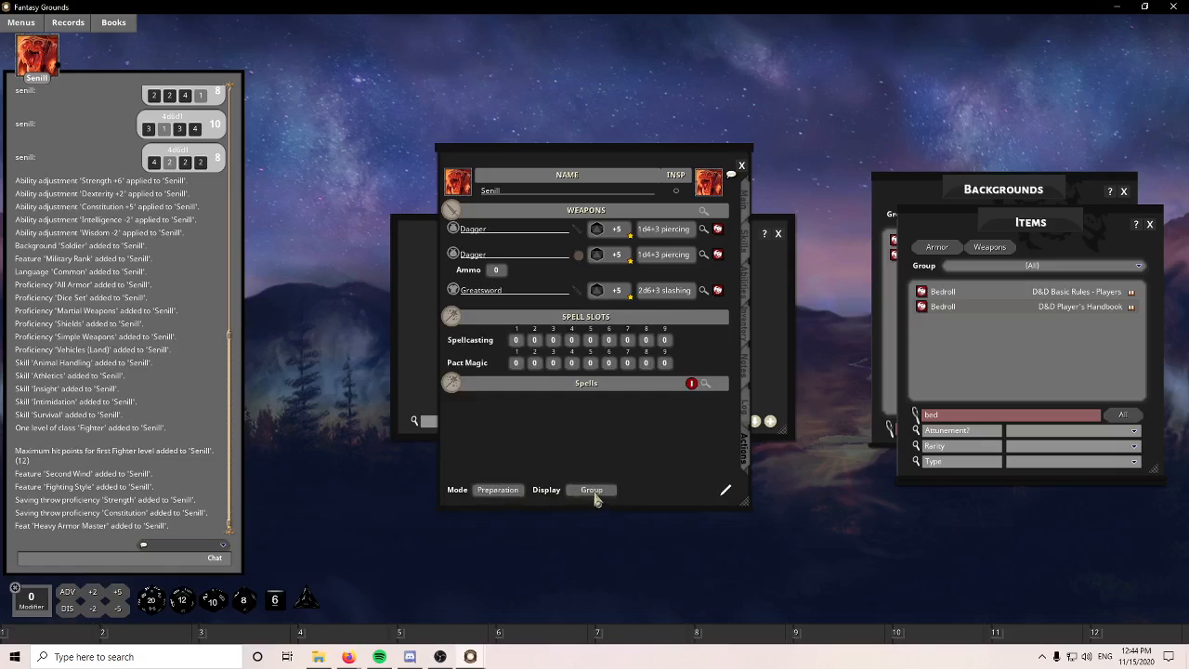
click(498, 494)
click(518, 494)
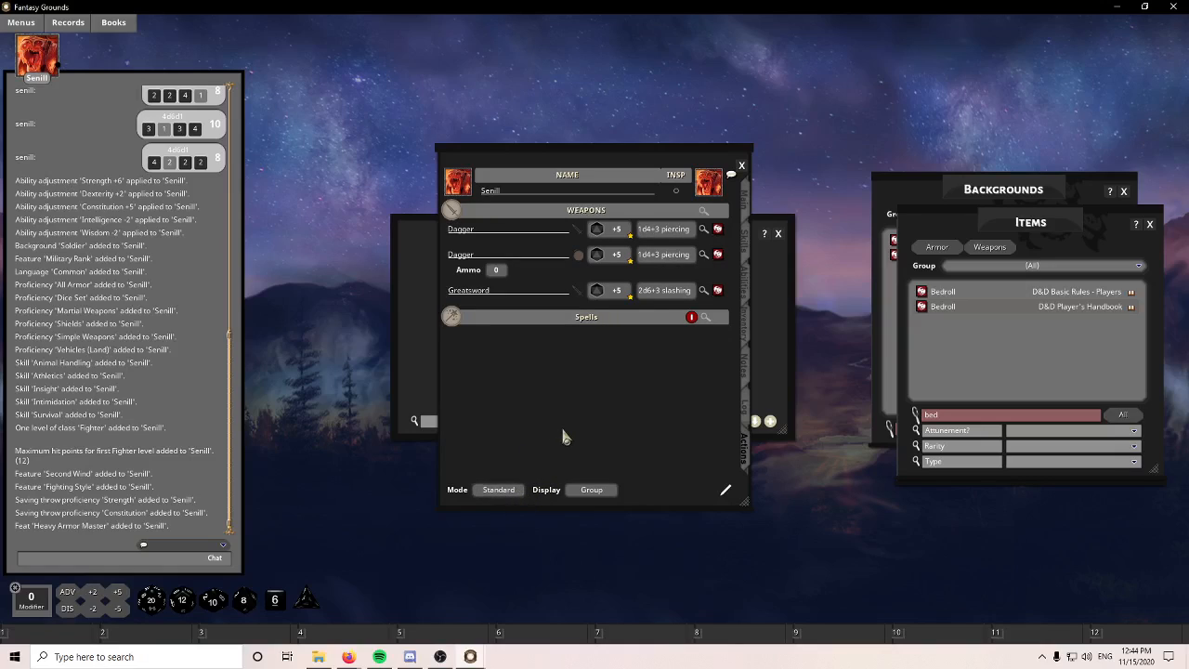